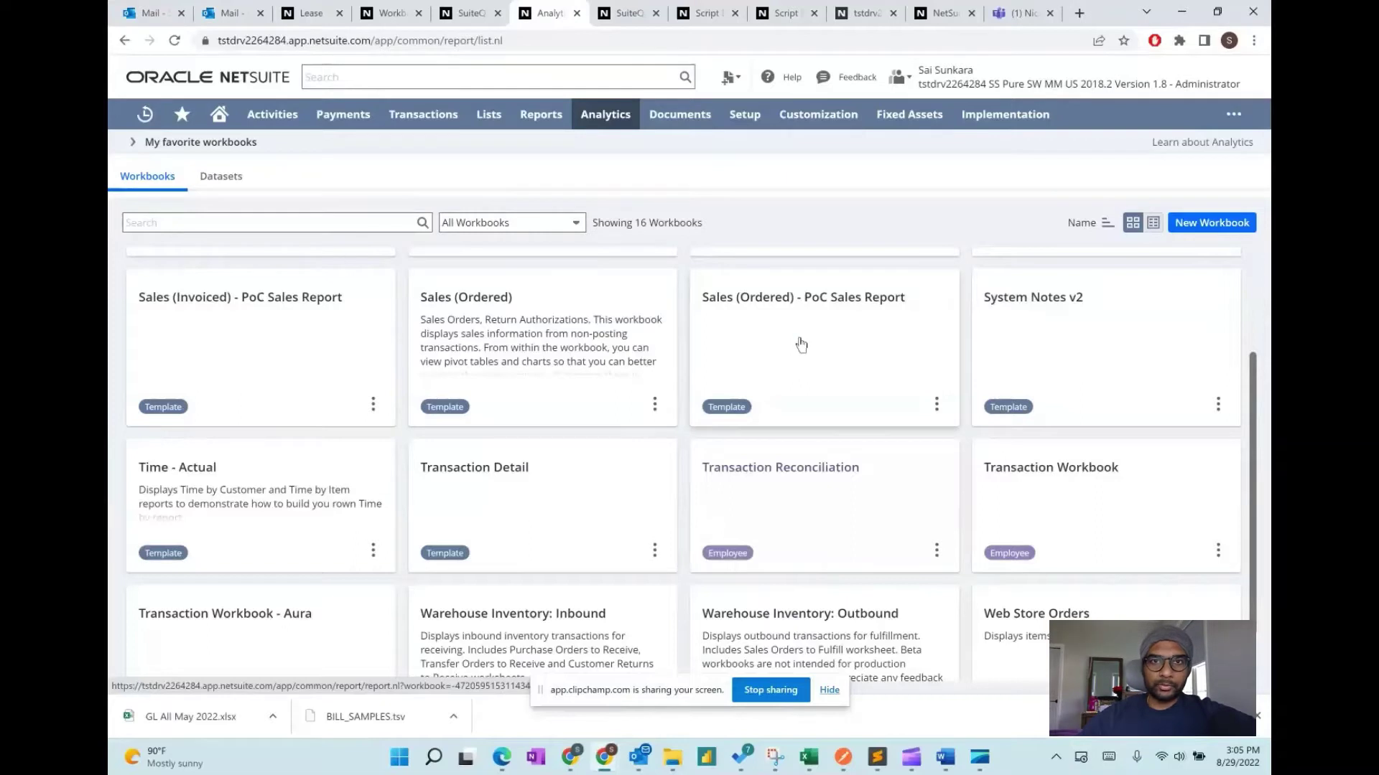
Glance at the saved datasets, return to the workbooks list and open the Transaction Detail workbook
{"action": "scroll", "coordinate": [801, 346], "scroll_direction": "up", "scroll_amount": 3}
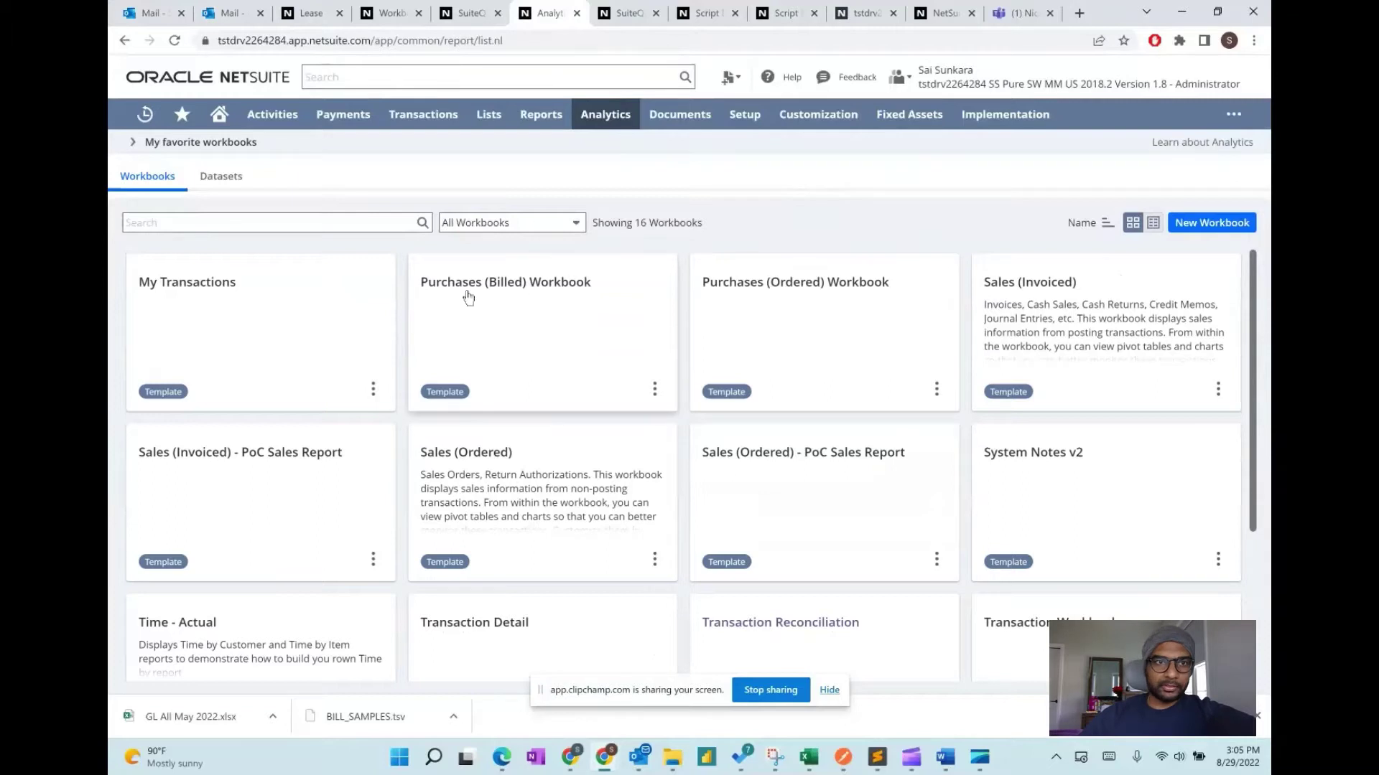
{"action": "left_click", "coordinate": [214, 193]}
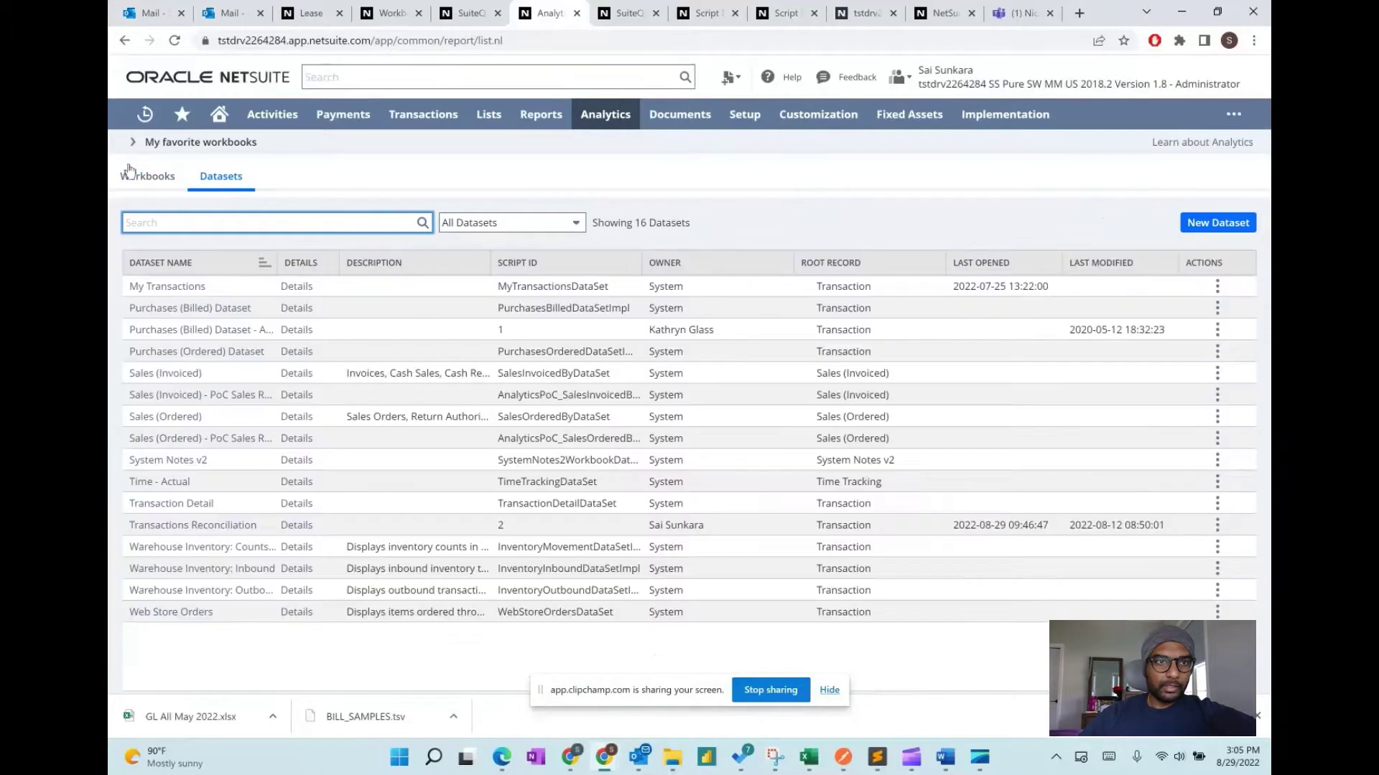
{"action": "left_click", "coordinate": [130, 170]}
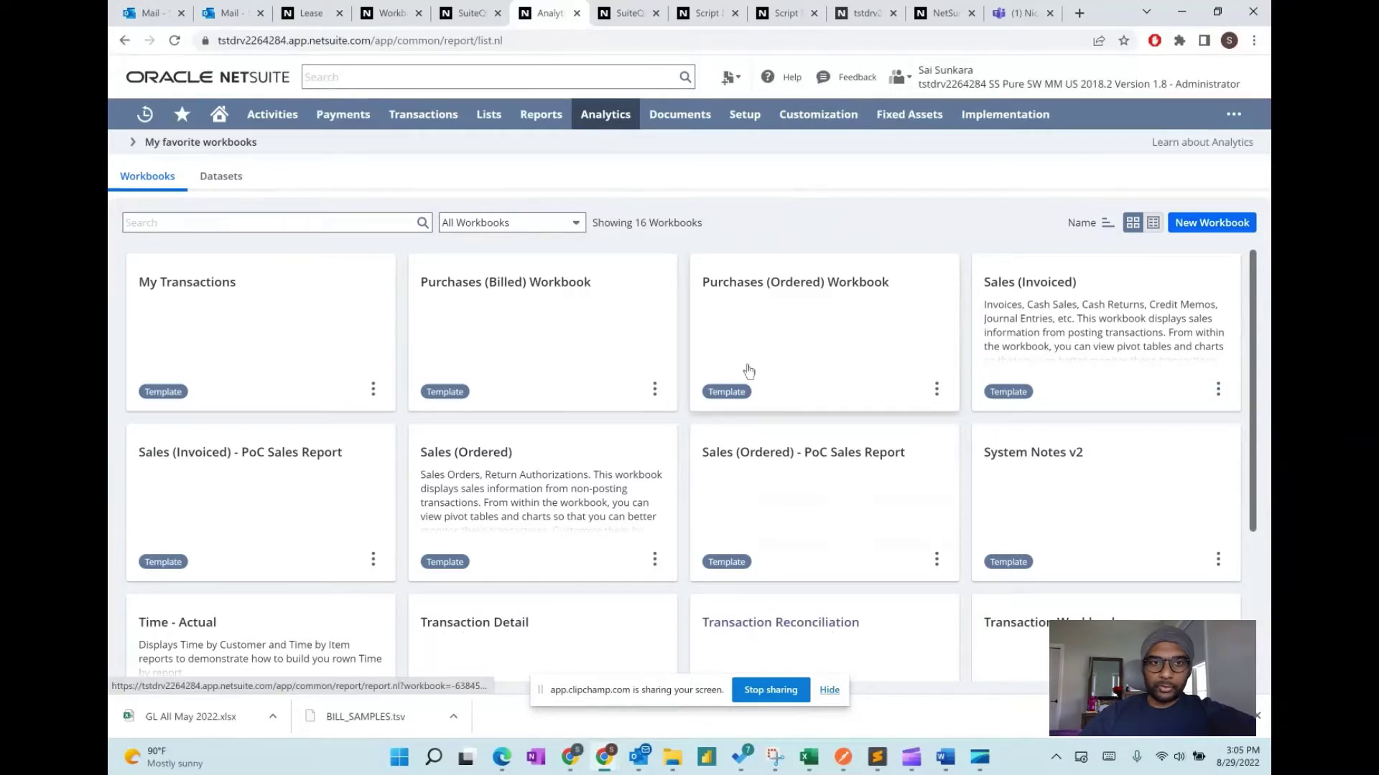
{"action": "scroll", "coordinate": [574, 359], "scroll_direction": "down", "scroll_amount": 1}
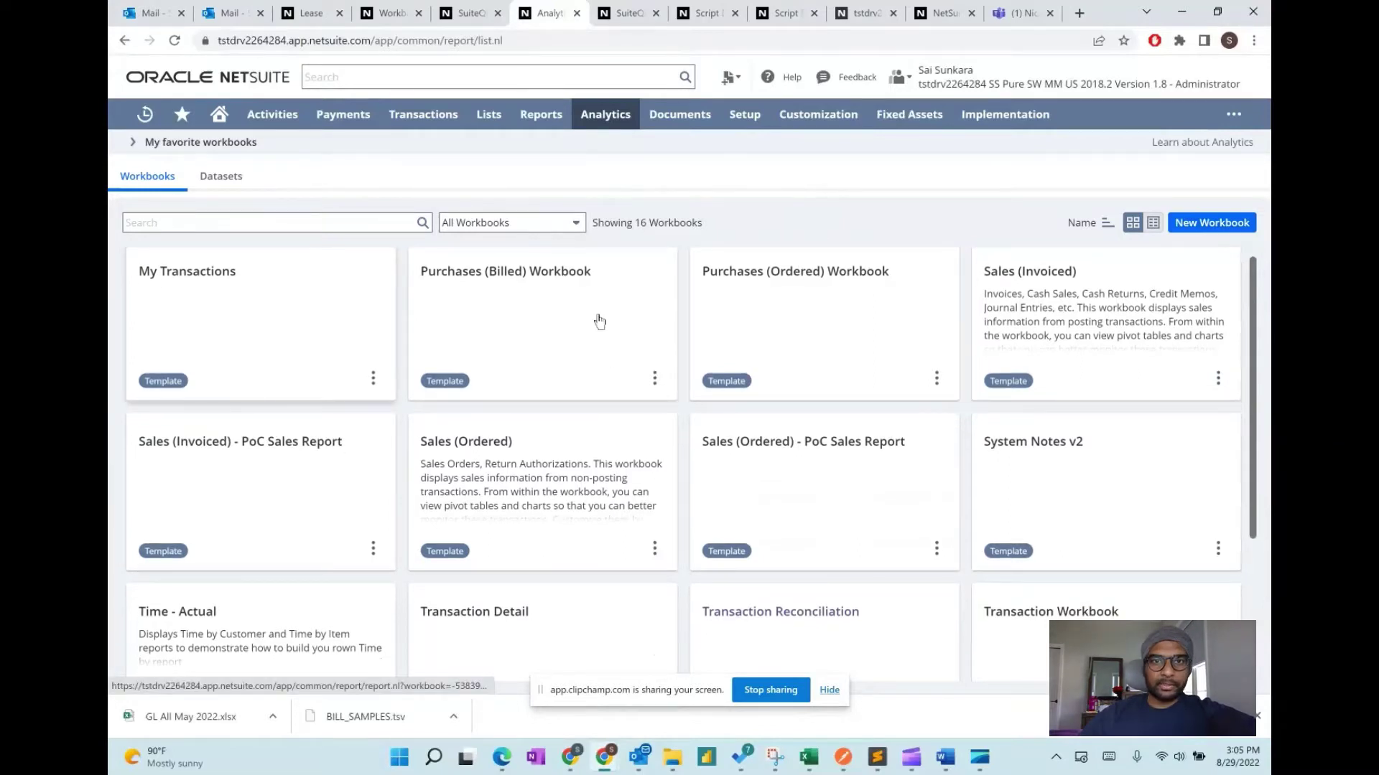
{"action": "scroll", "coordinate": [760, 422], "scroll_direction": "down", "scroll_amount": 1}
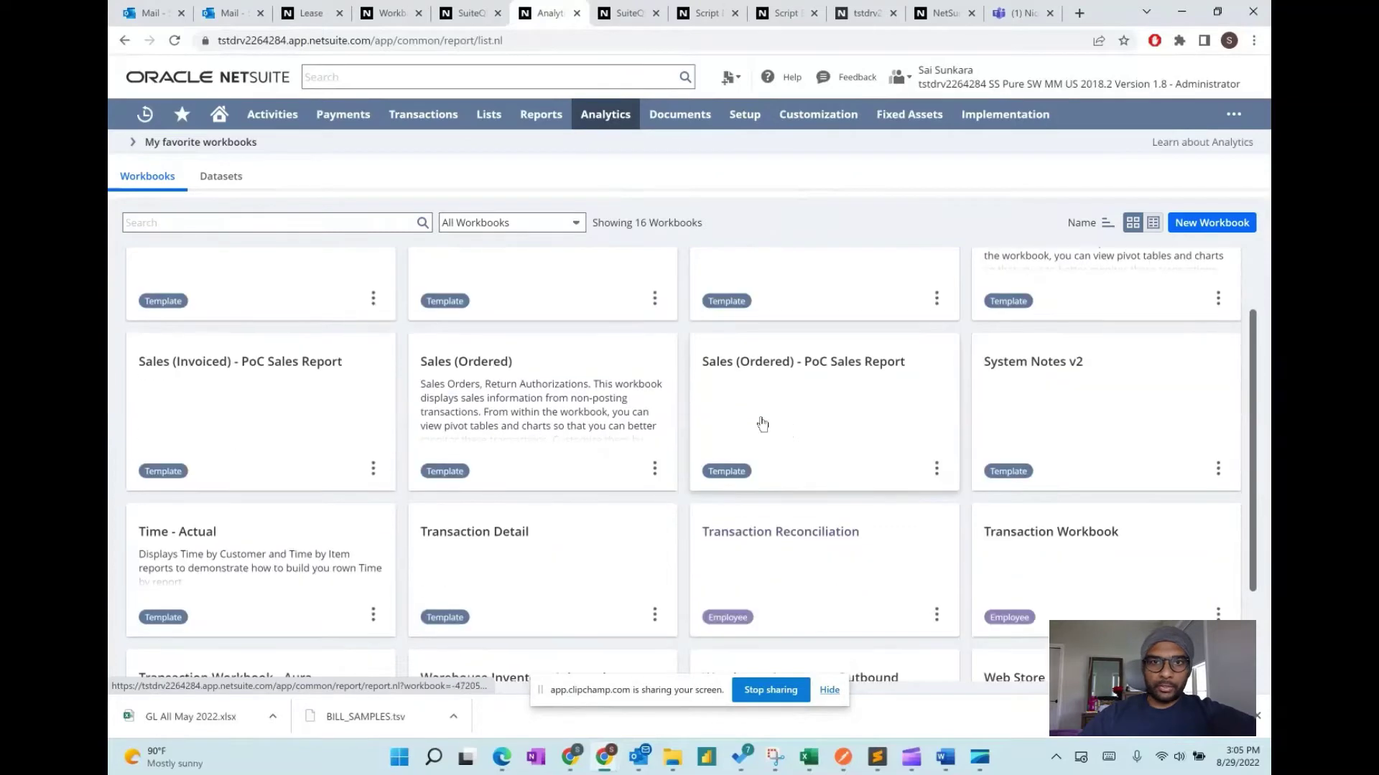
{"action": "scroll", "coordinate": [762, 424], "scroll_direction": "up", "scroll_amount": 1}
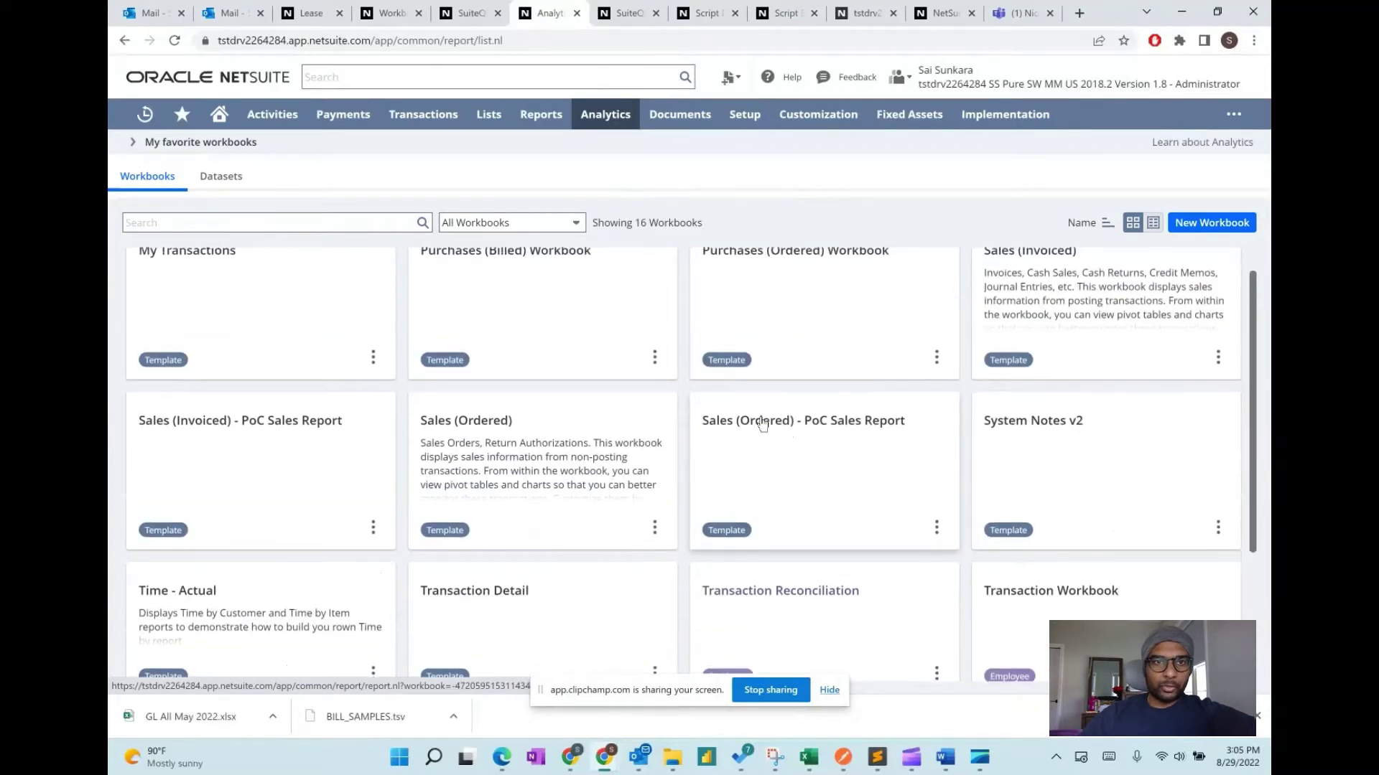
{"action": "scroll", "coordinate": [763, 424], "scroll_direction": "up", "scroll_amount": 1}
{"action": "scroll", "coordinate": [763, 424], "scroll_direction": "down", "scroll_amount": 2}
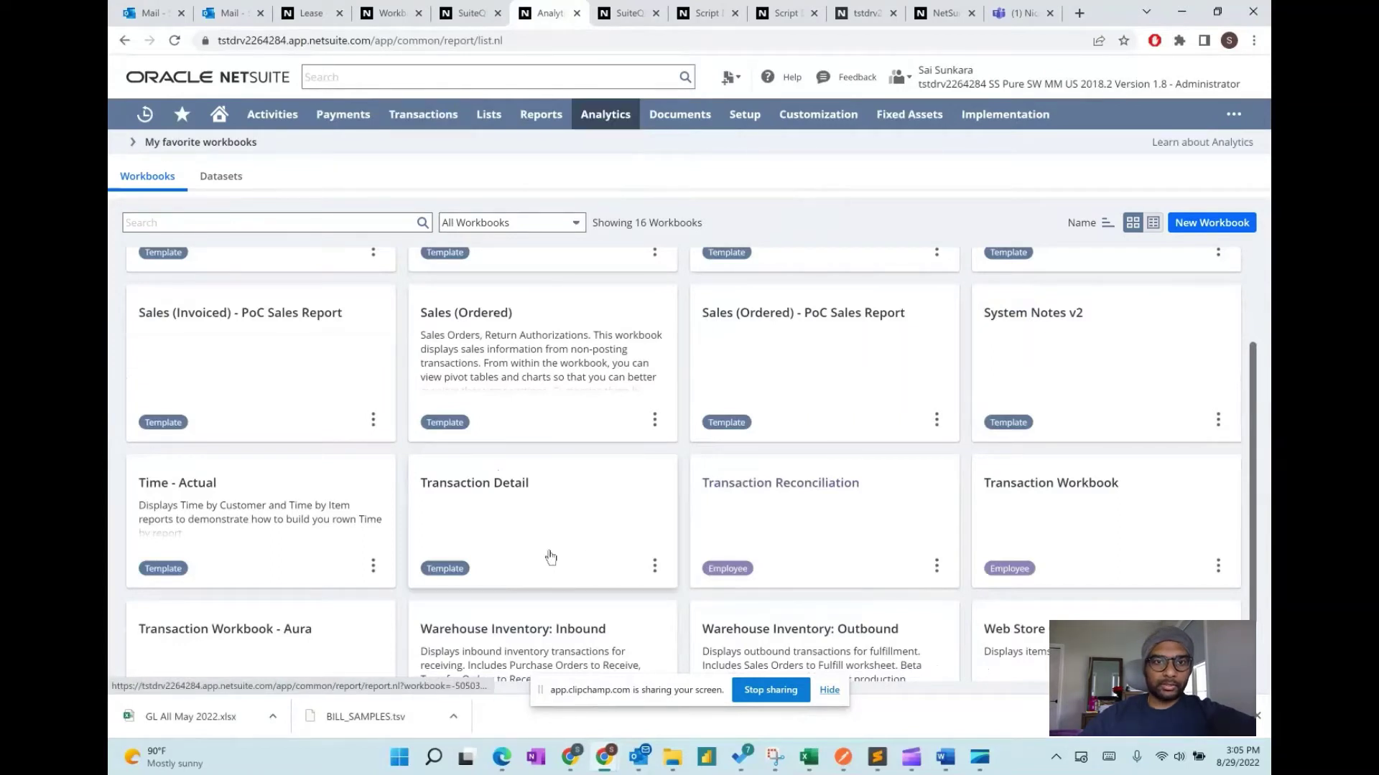
{"action": "scroll", "coordinate": [551, 557], "scroll_direction": "down", "scroll_amount": 1}
{"action": "left_click", "coordinate": [478, 463]}
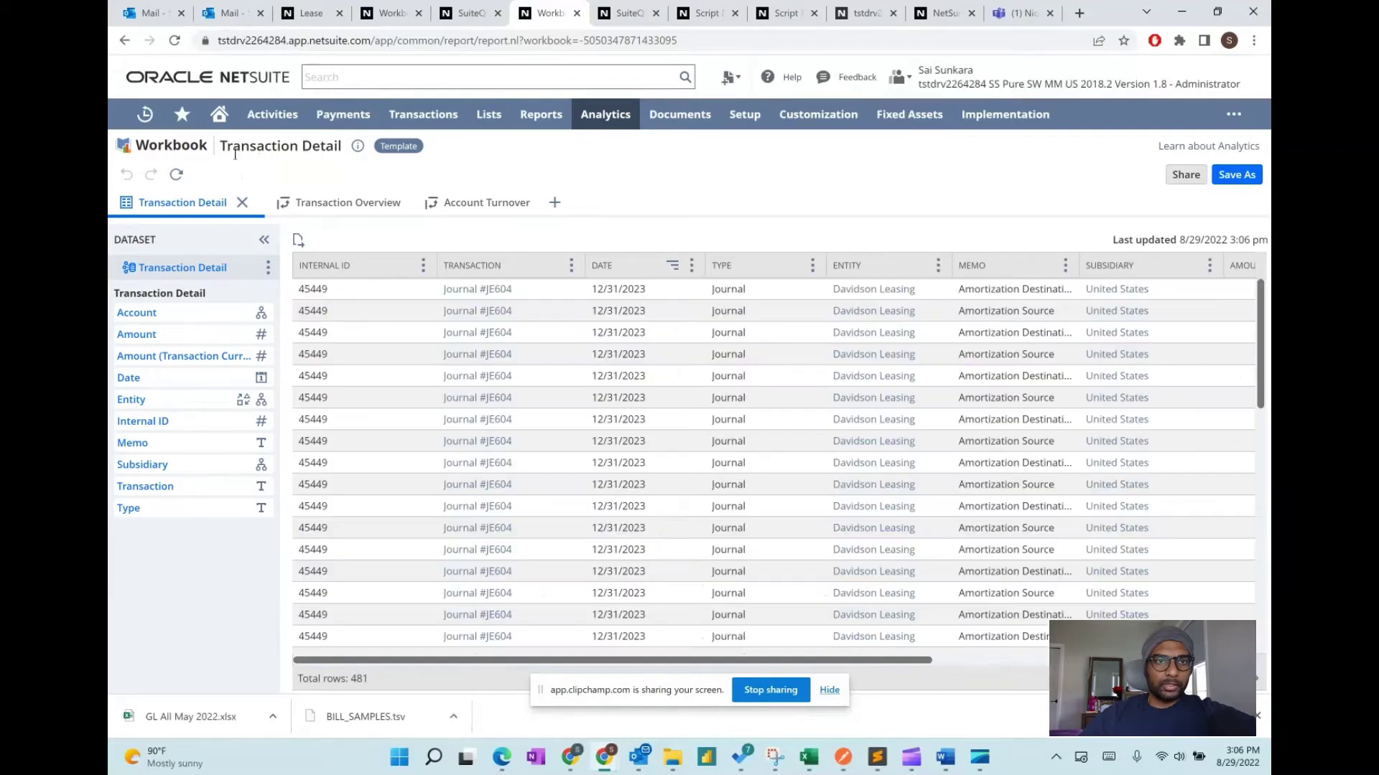
Show the Transaction Detail workbook's name, description and workbook ID
{"action": "left_click_drag", "start_coordinate": [222, 147], "coordinate": [271, 146]}
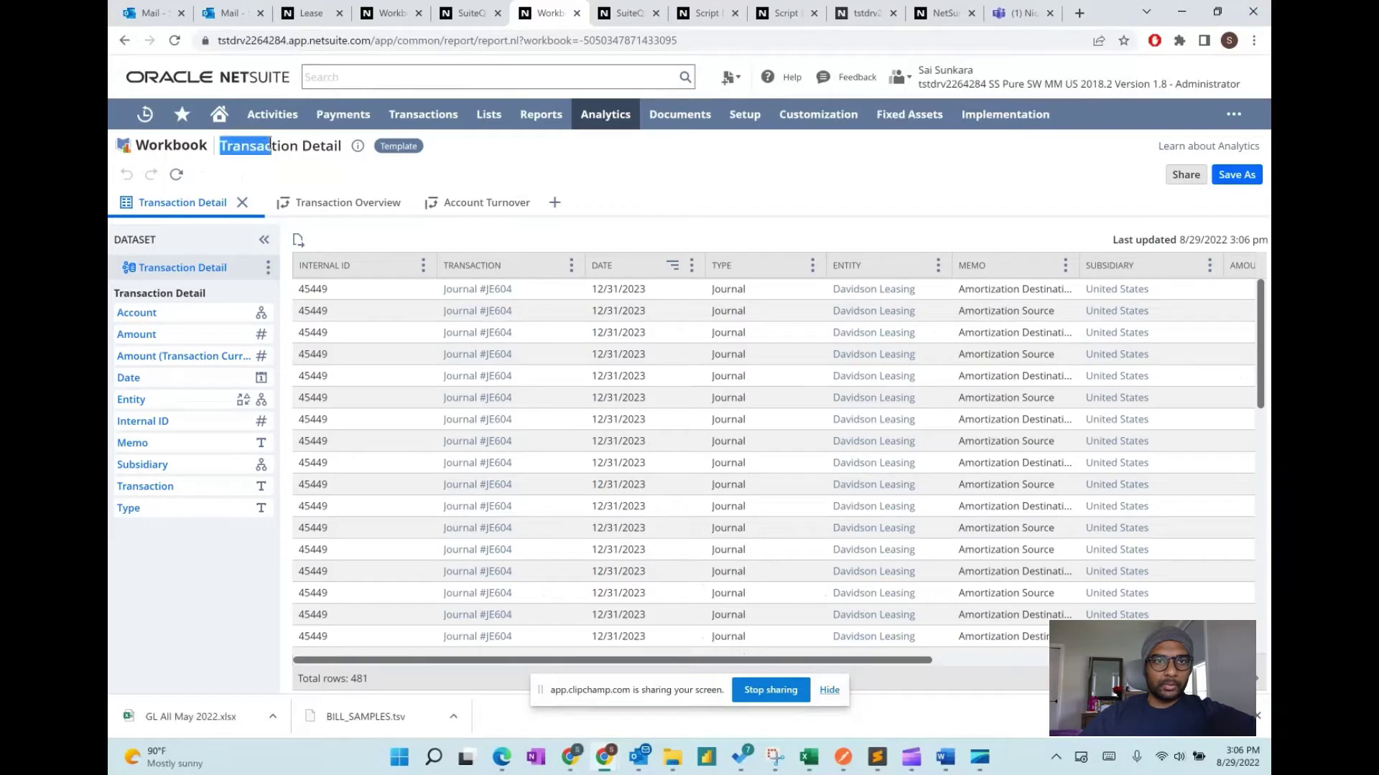
{"action": "left_click", "coordinate": [343, 141]}
{"action": "double_click", "coordinate": [337, 144]}
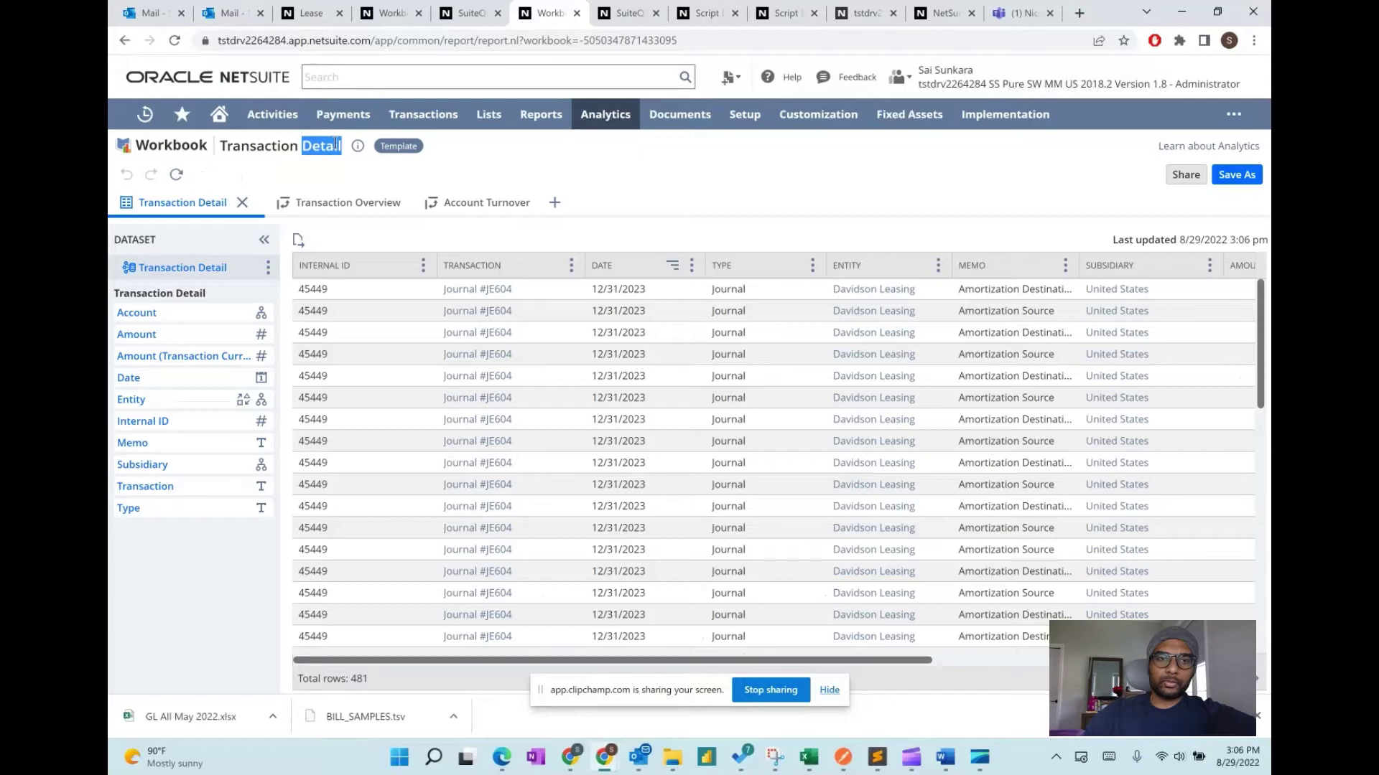
{"action": "left_click", "coordinate": [337, 143]}
{"action": "double_click", "coordinate": [331, 146]}
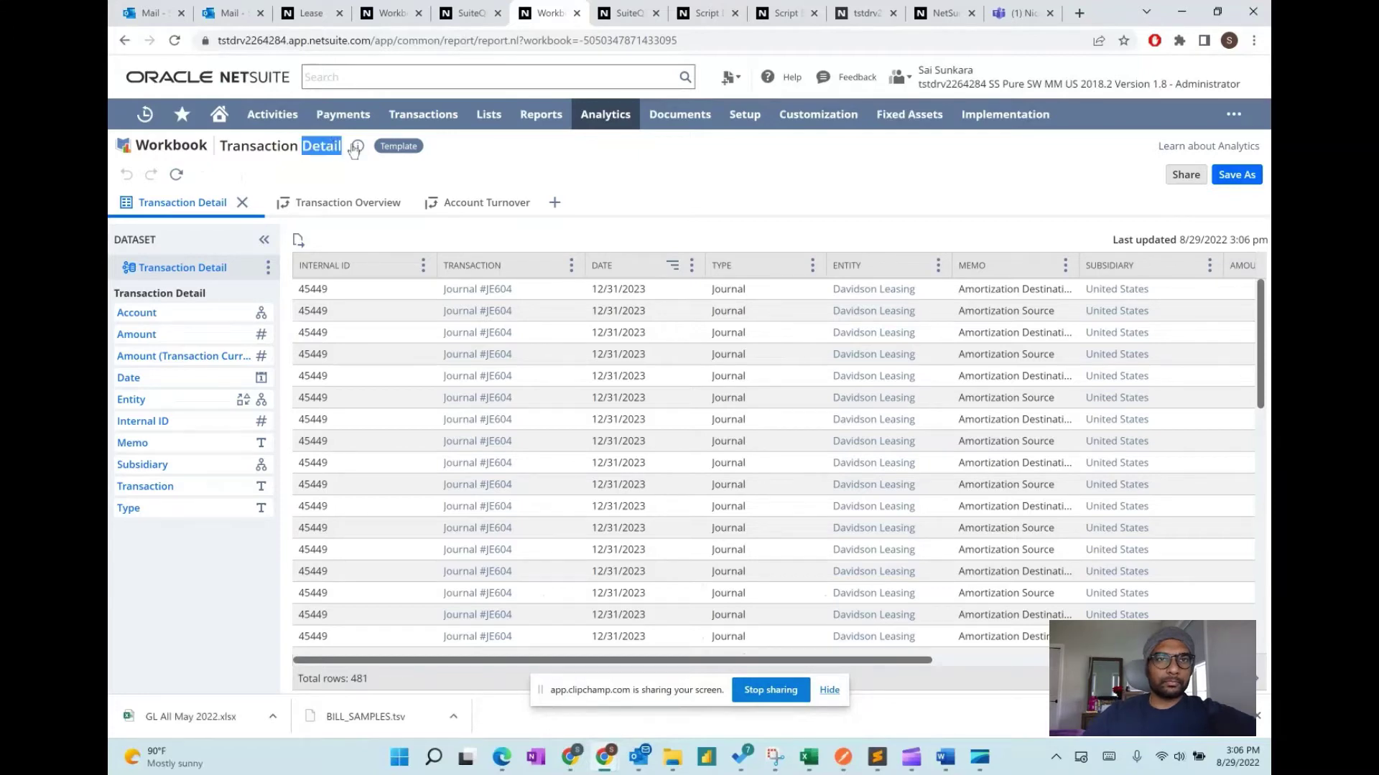
{"action": "left_click", "coordinate": [356, 147]}
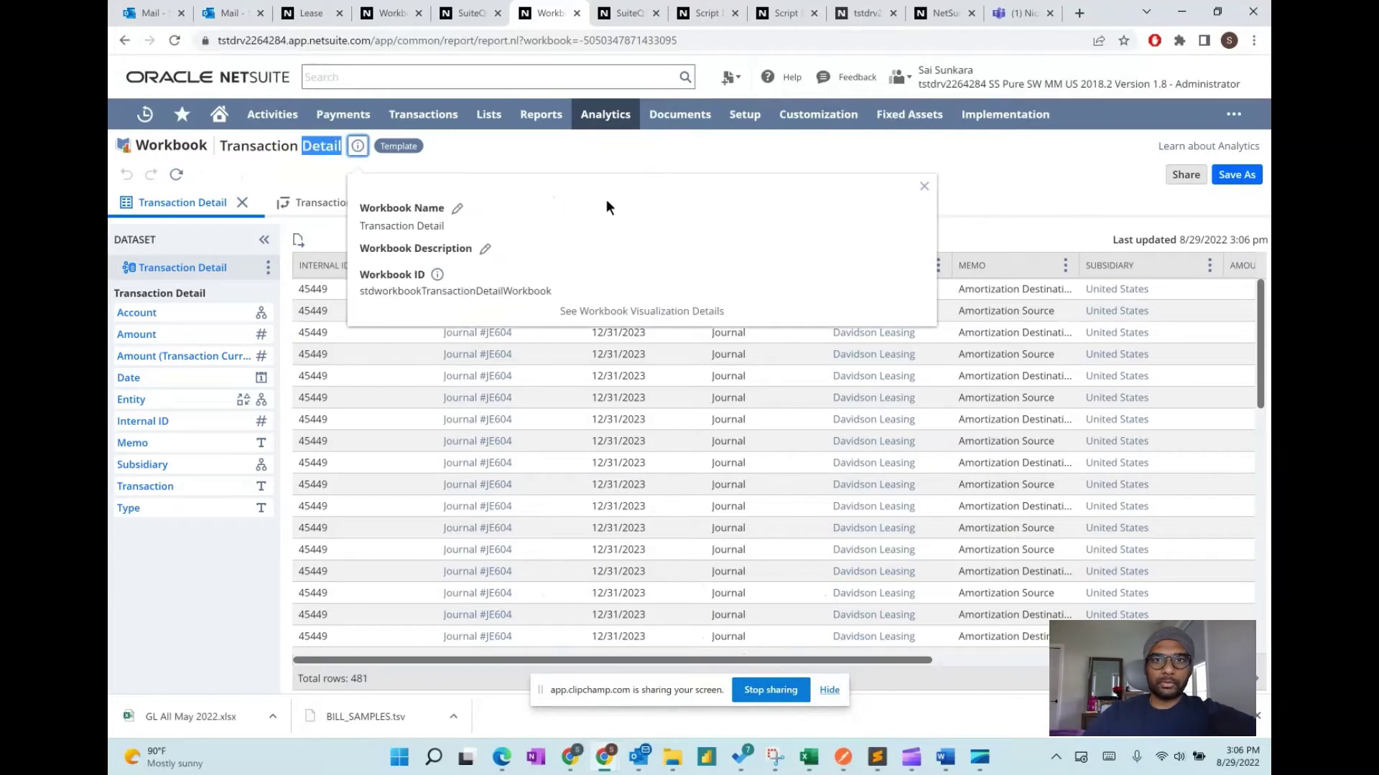
Change the workbook name from Transaction Detail to 'Transaction Demo Workbook' and close the details panel
{"action": "left_click", "coordinate": [457, 209]}
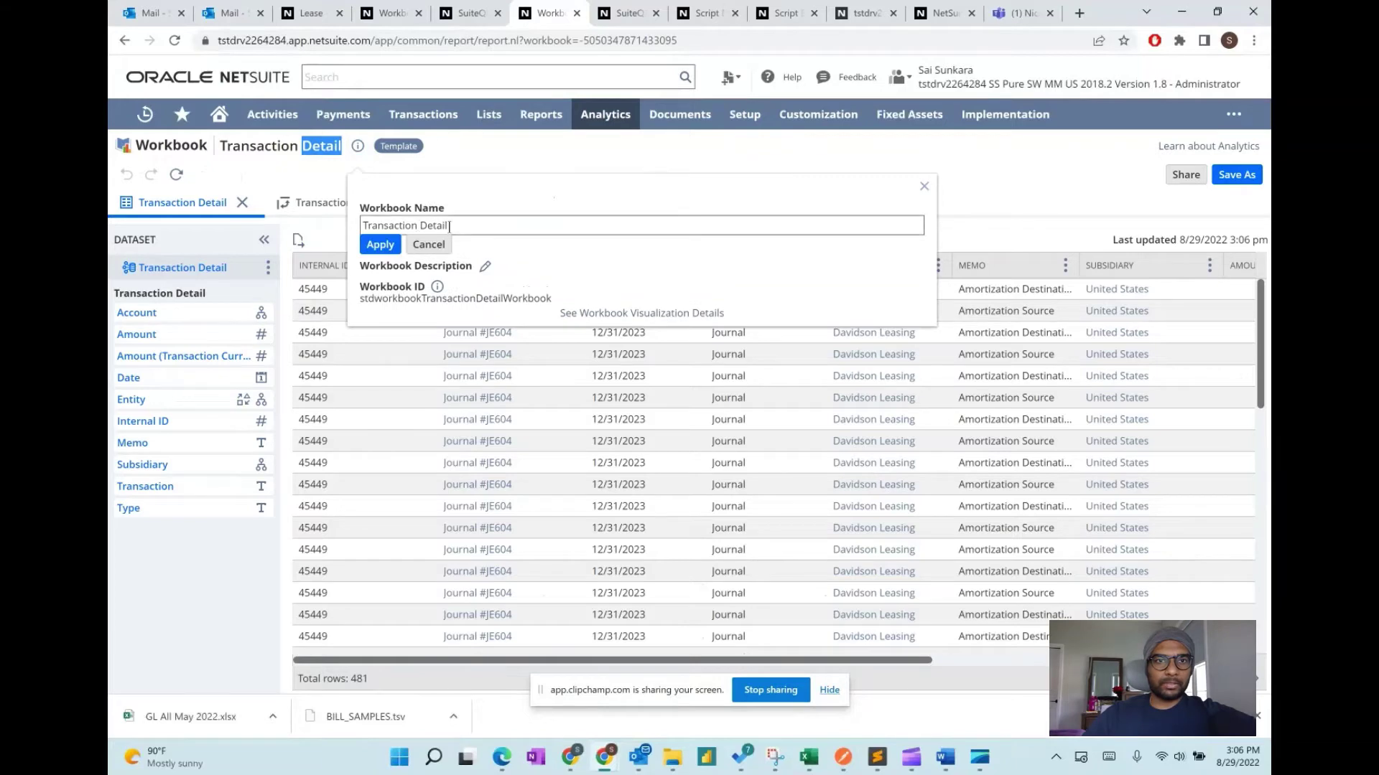
{"action": "left_click", "coordinate": [455, 228]}
{"action": "key", "text": "BackSpace"}
{"action": "type", "text": "mo Wor"}
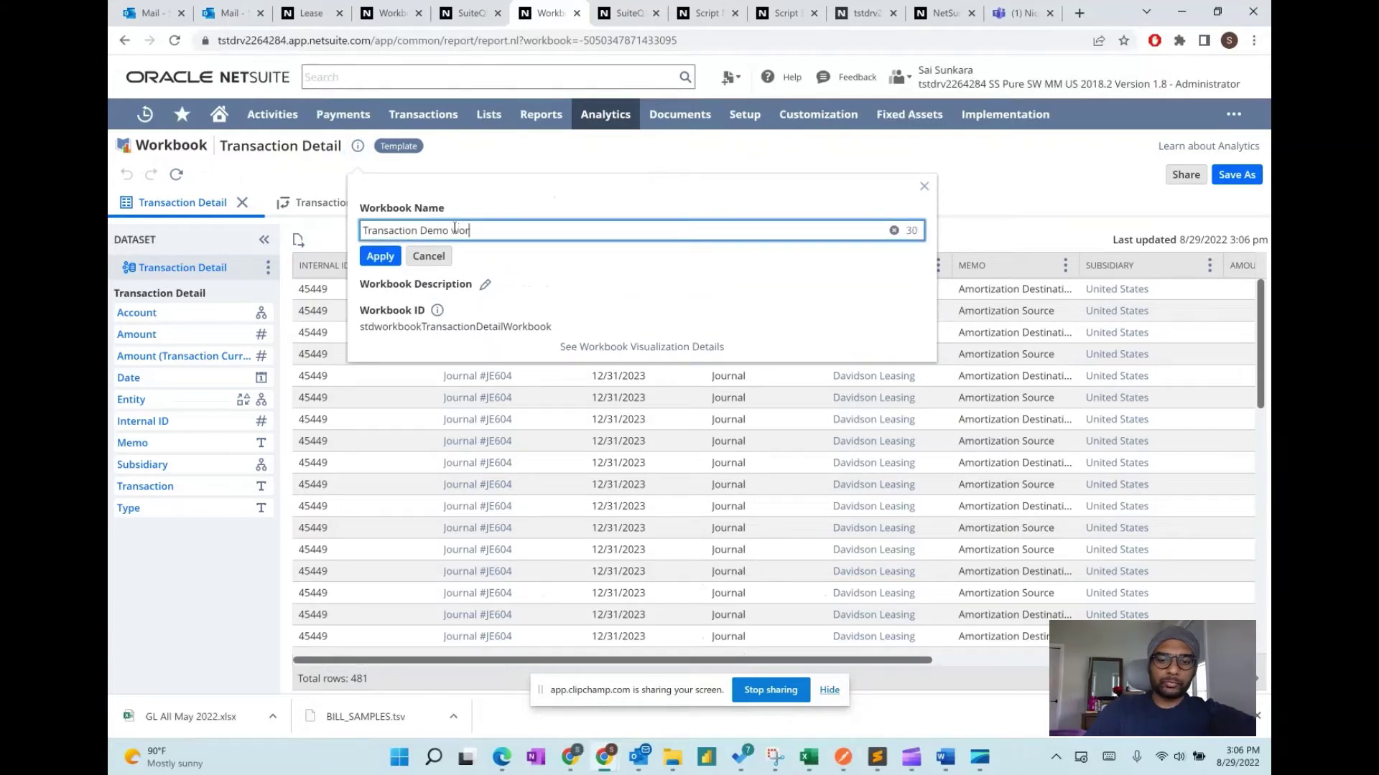
{"action": "type", "text": "kbook"}
{"action": "left_click", "coordinate": [380, 258]}
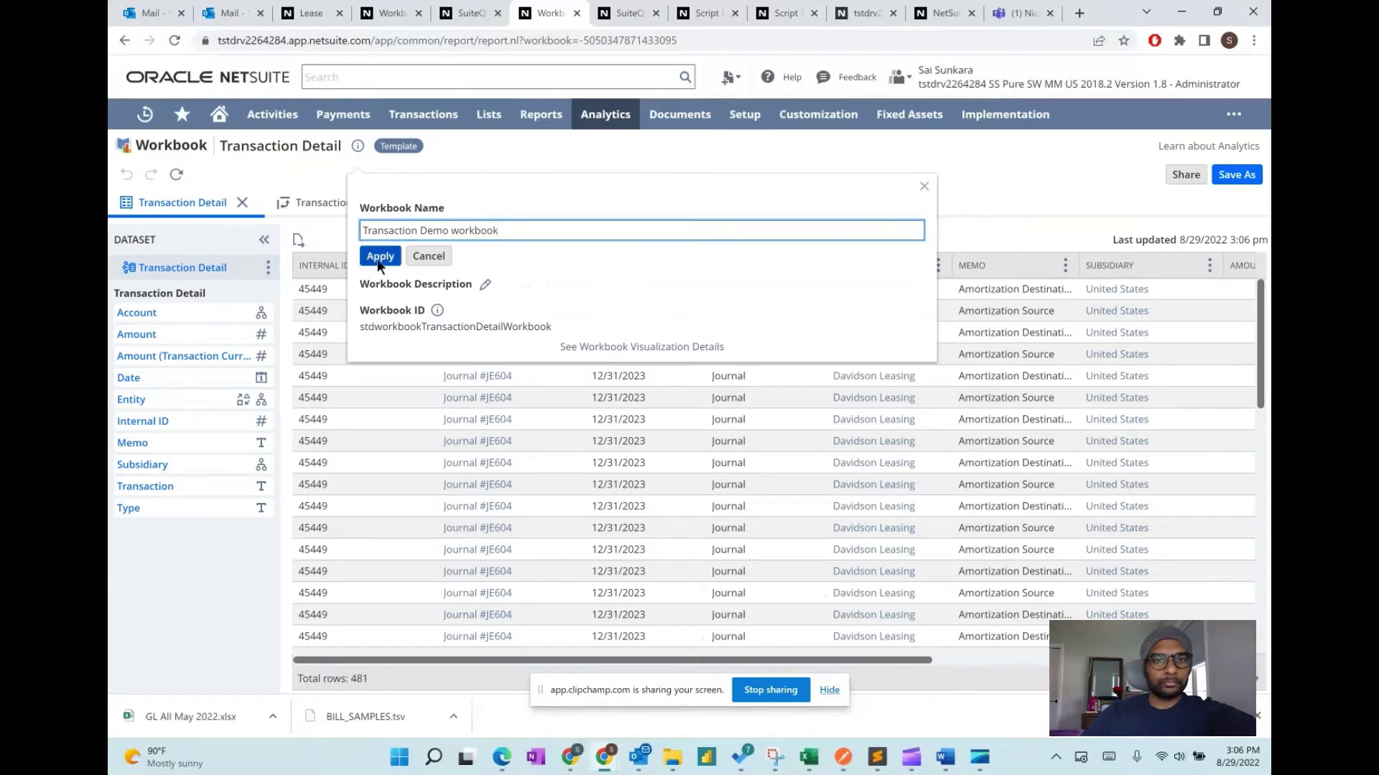
{"action": "left_click", "coordinate": [387, 162]}
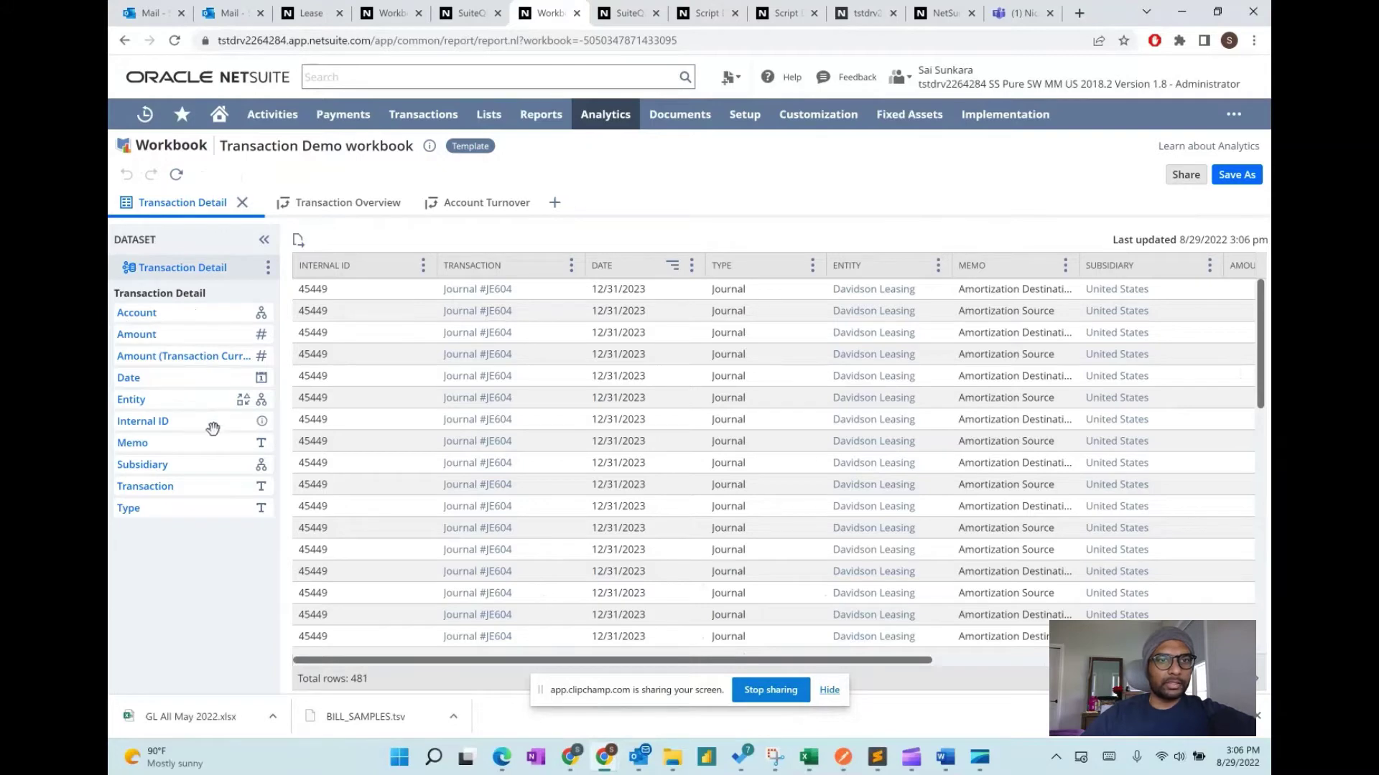
Review the Transaction Overview and Account Turnover pivots, then add a new blank Tab 1
{"action": "left_click", "coordinate": [334, 204]}
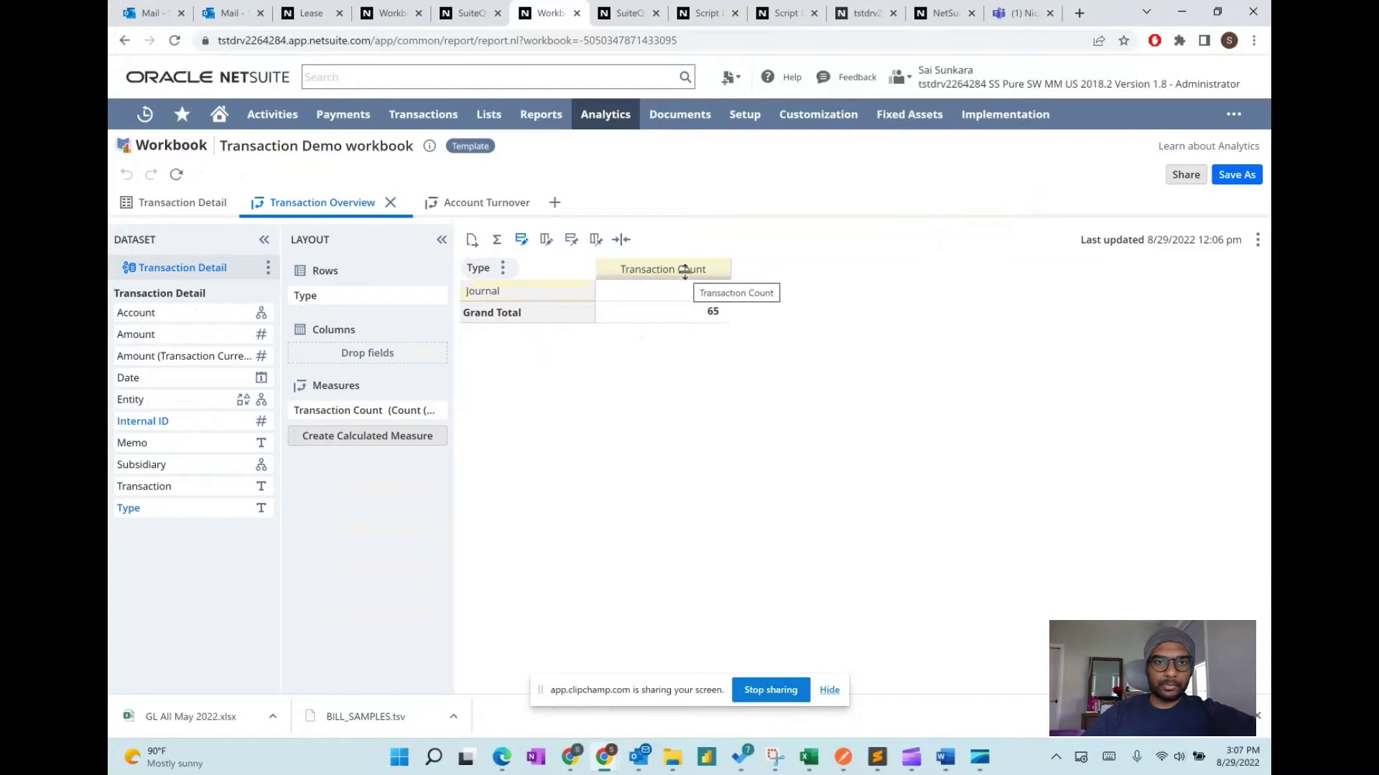
{"action": "left_click", "coordinate": [470, 203]}
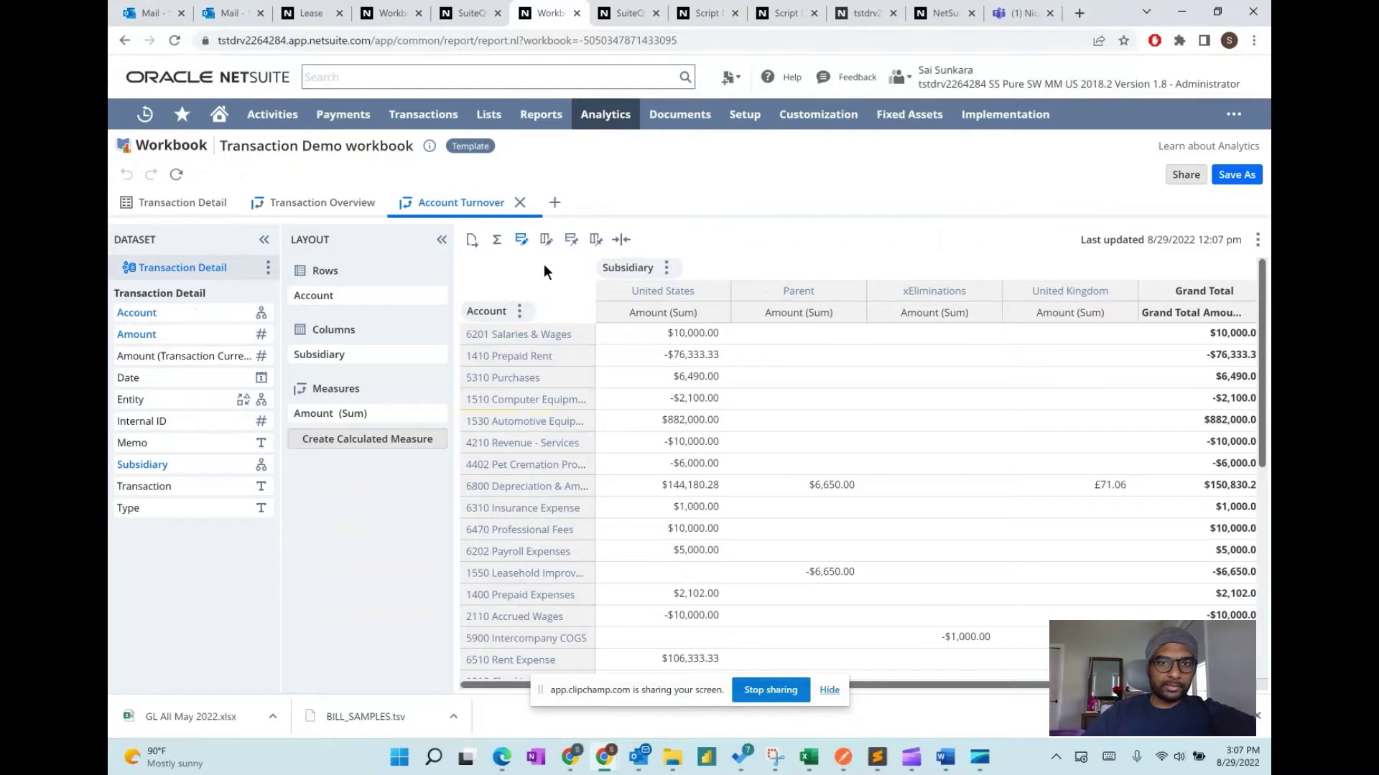
{"action": "left_click", "coordinate": [558, 204]}
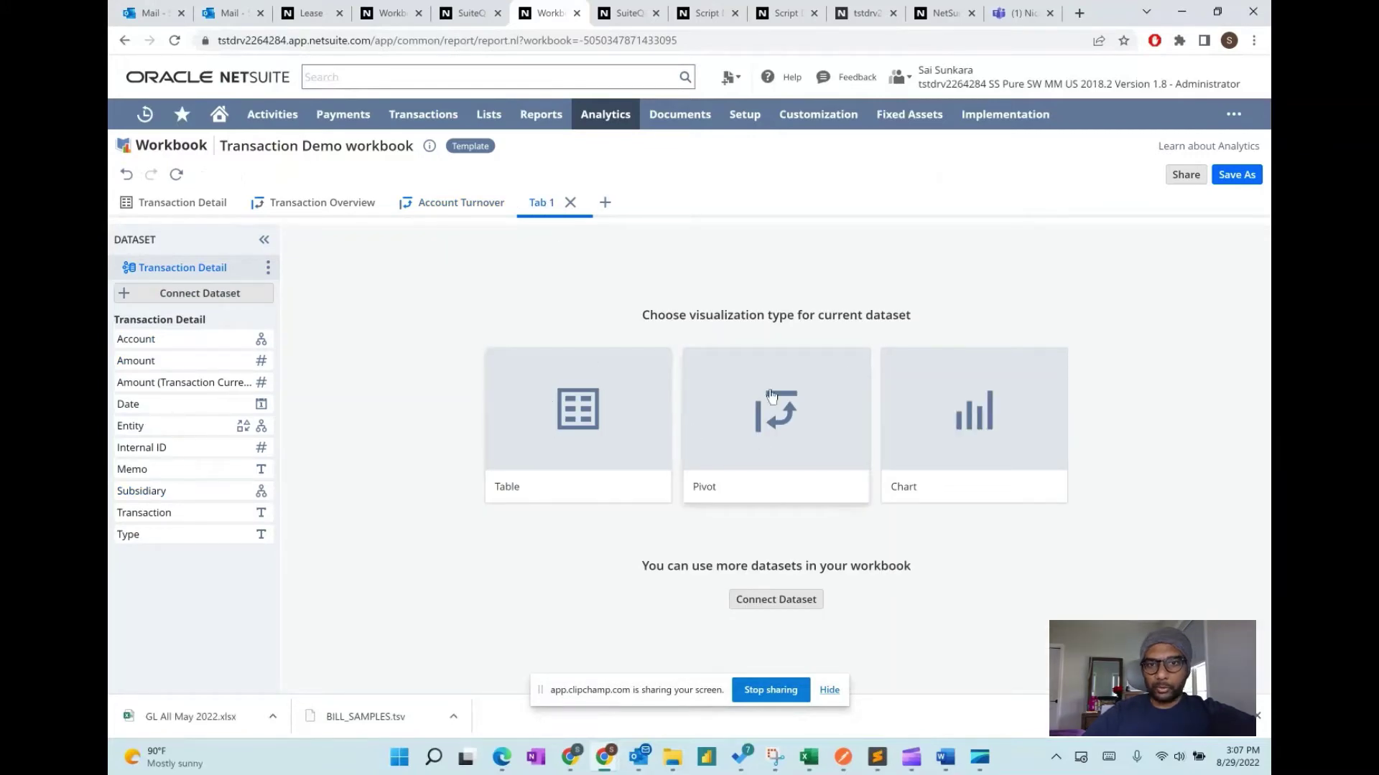
Make Tab 1 a column chart of Amount (Sum) by child-level Account, with Date (Year) as series
{"action": "left_click", "coordinate": [969, 413]}
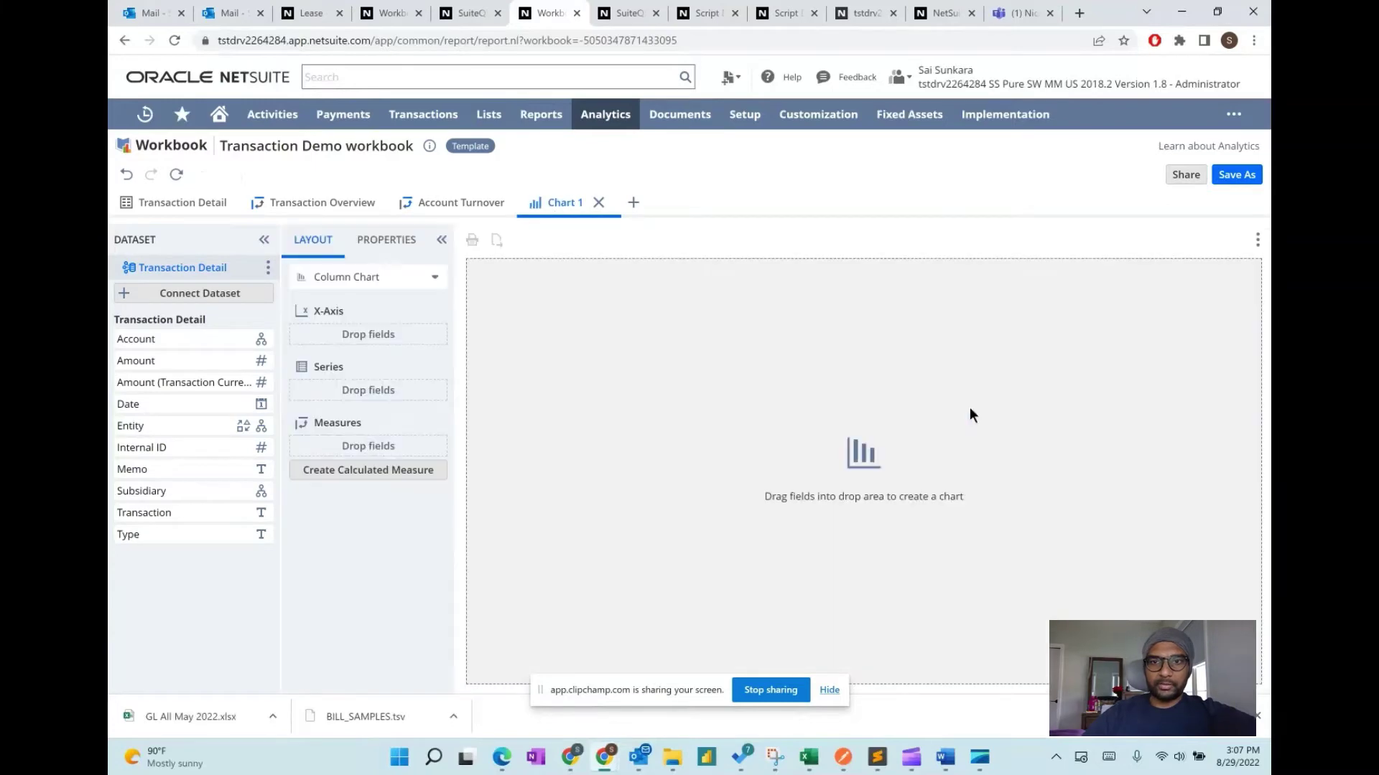
{"action": "left_click", "coordinate": [144, 412]}
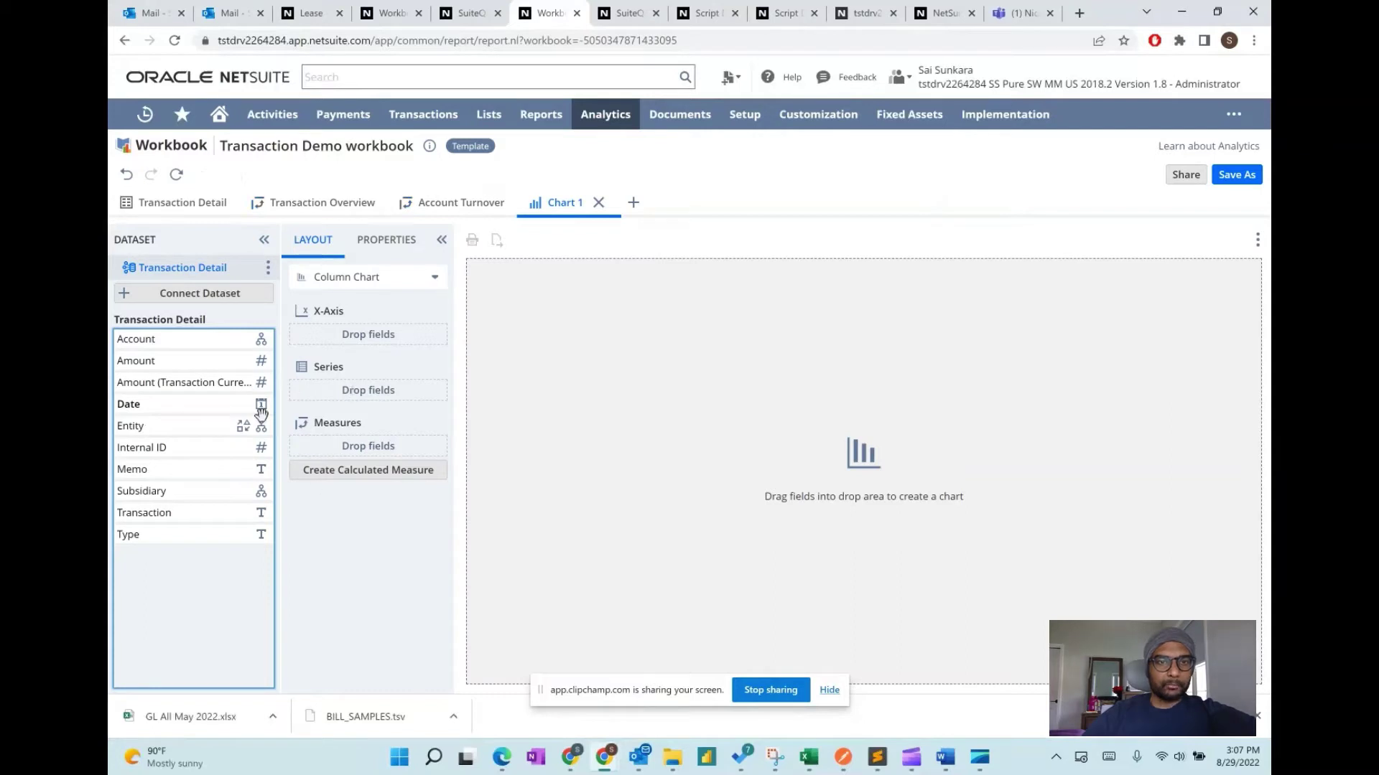
{"action": "left_click_drag", "start_coordinate": [140, 402], "coordinate": [367, 394]}
{"action": "left_click_drag", "start_coordinate": [188, 335], "coordinate": [363, 447]}
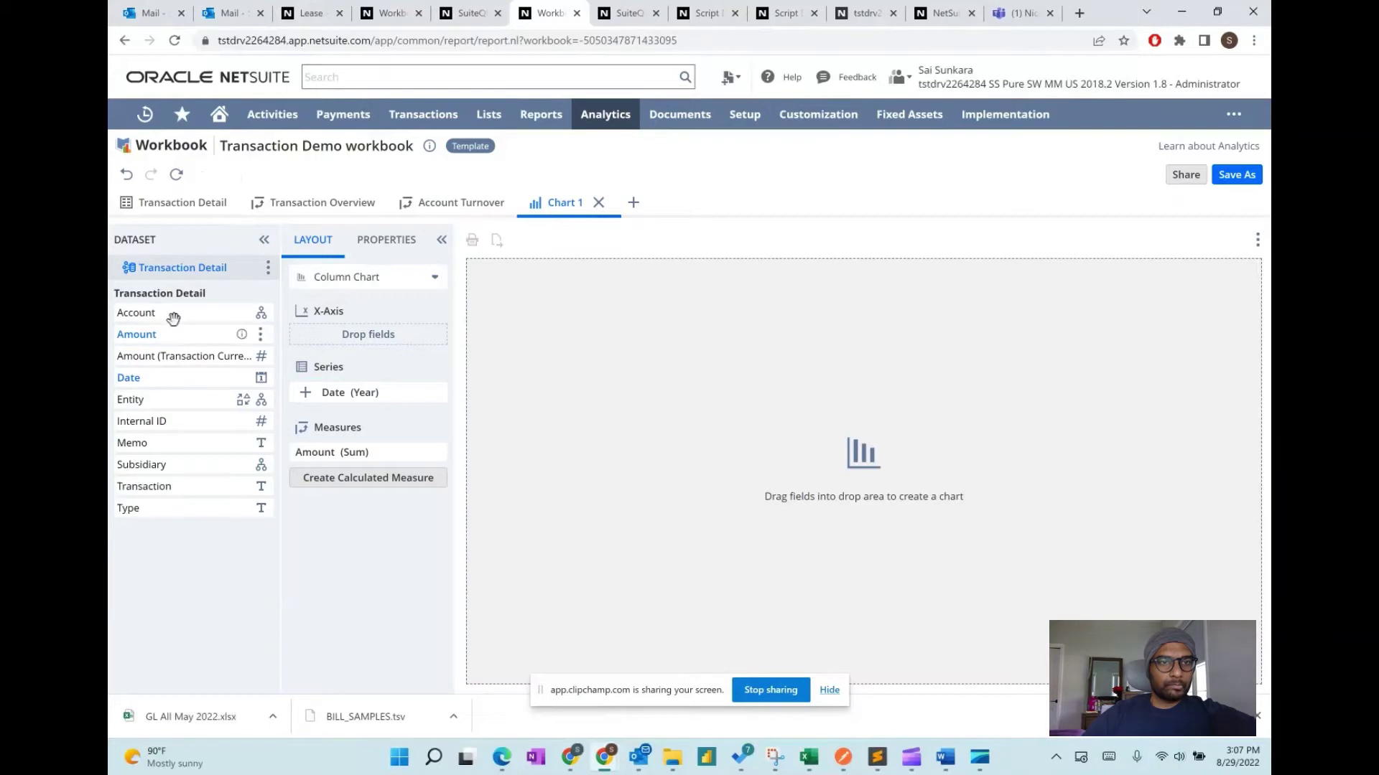
{"action": "left_click_drag", "start_coordinate": [161, 311], "coordinate": [348, 335]}
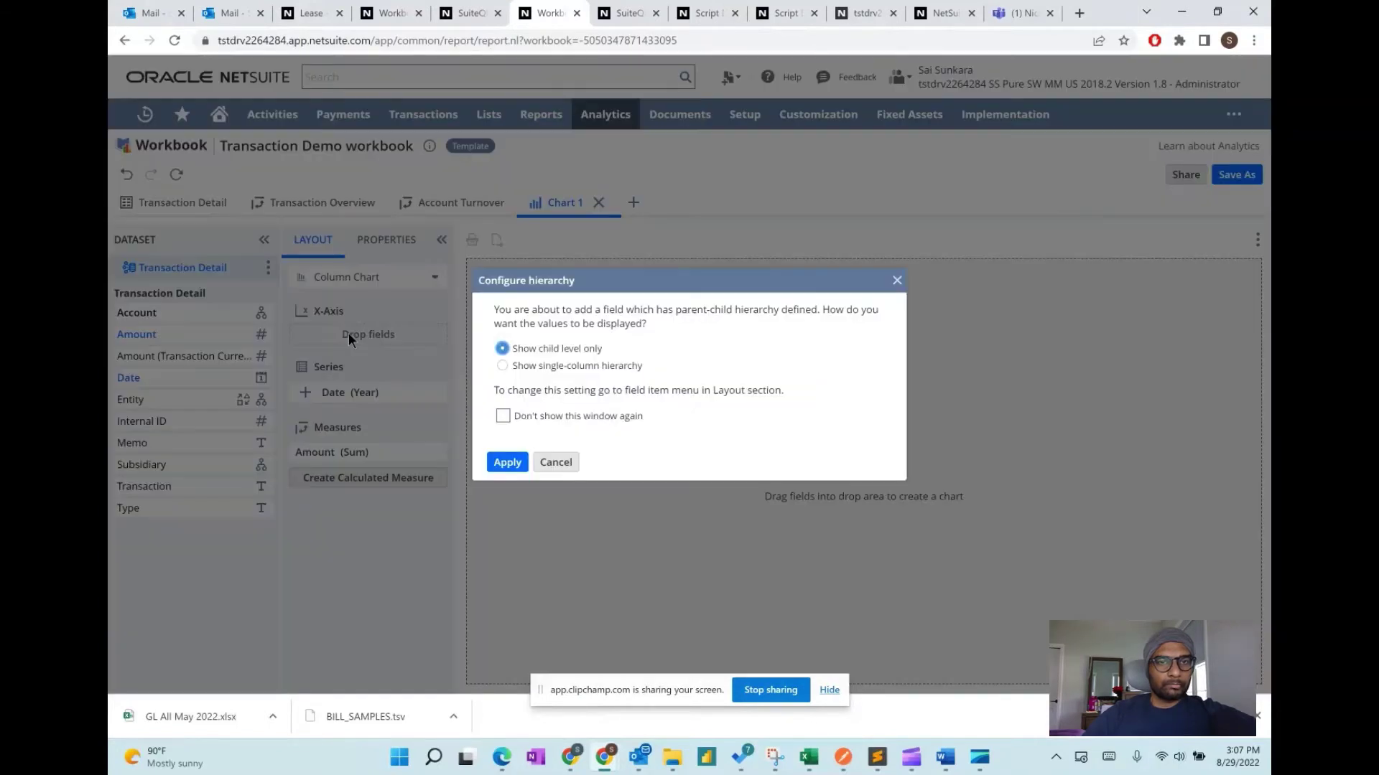
{"action": "left_click", "coordinate": [507, 461]}
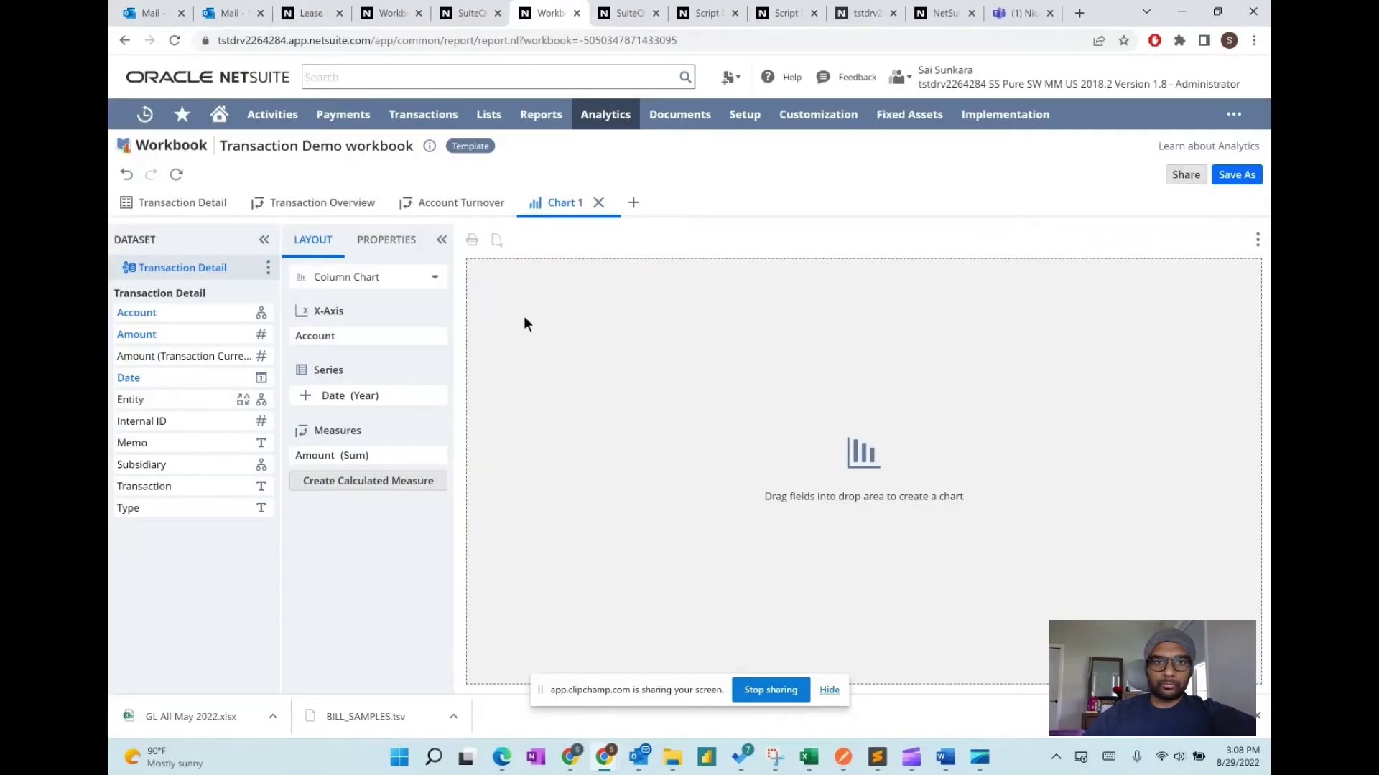
{"action": "left_click", "coordinate": [177, 175]}
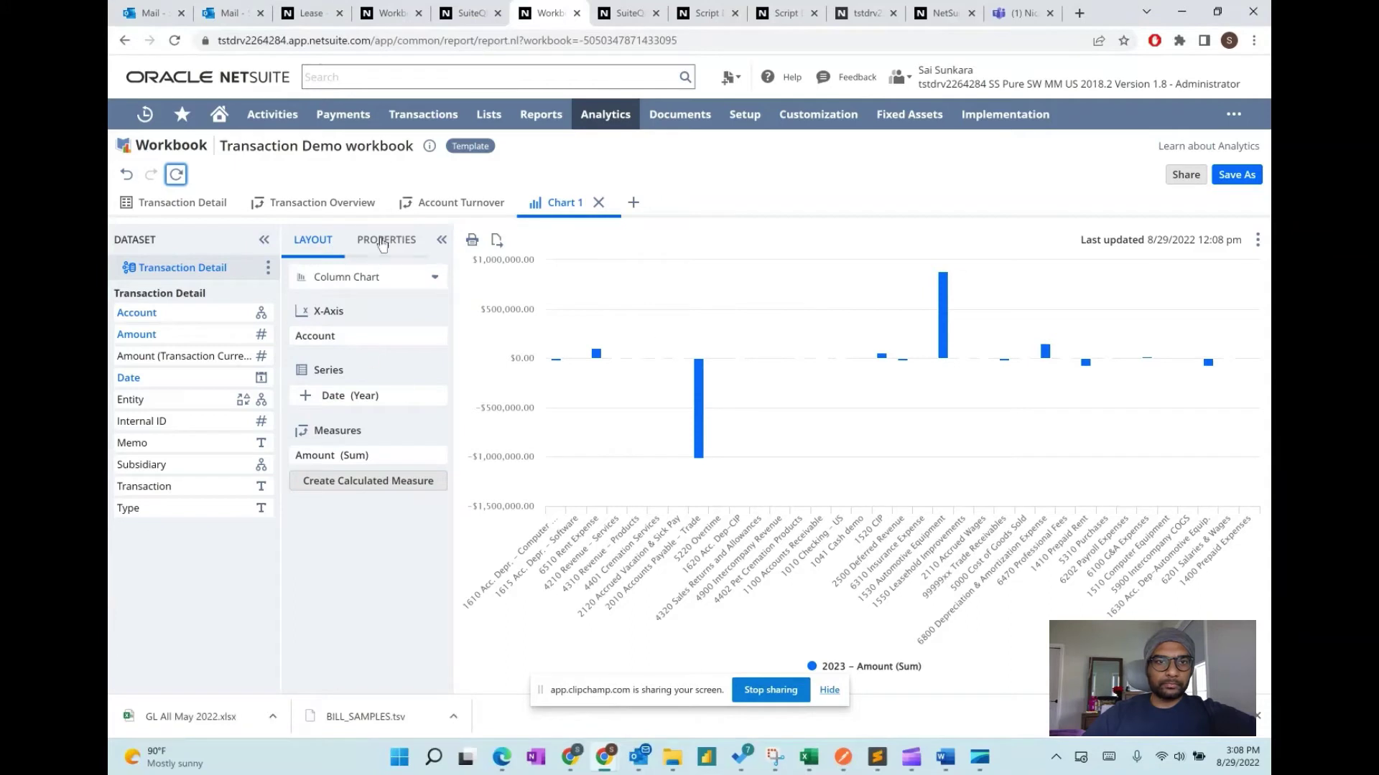
Change Chart 1's type from Column Chart to Line Chart and refresh it
{"action": "left_click", "coordinate": [387, 240]}
{"action": "left_click", "coordinate": [313, 240]}
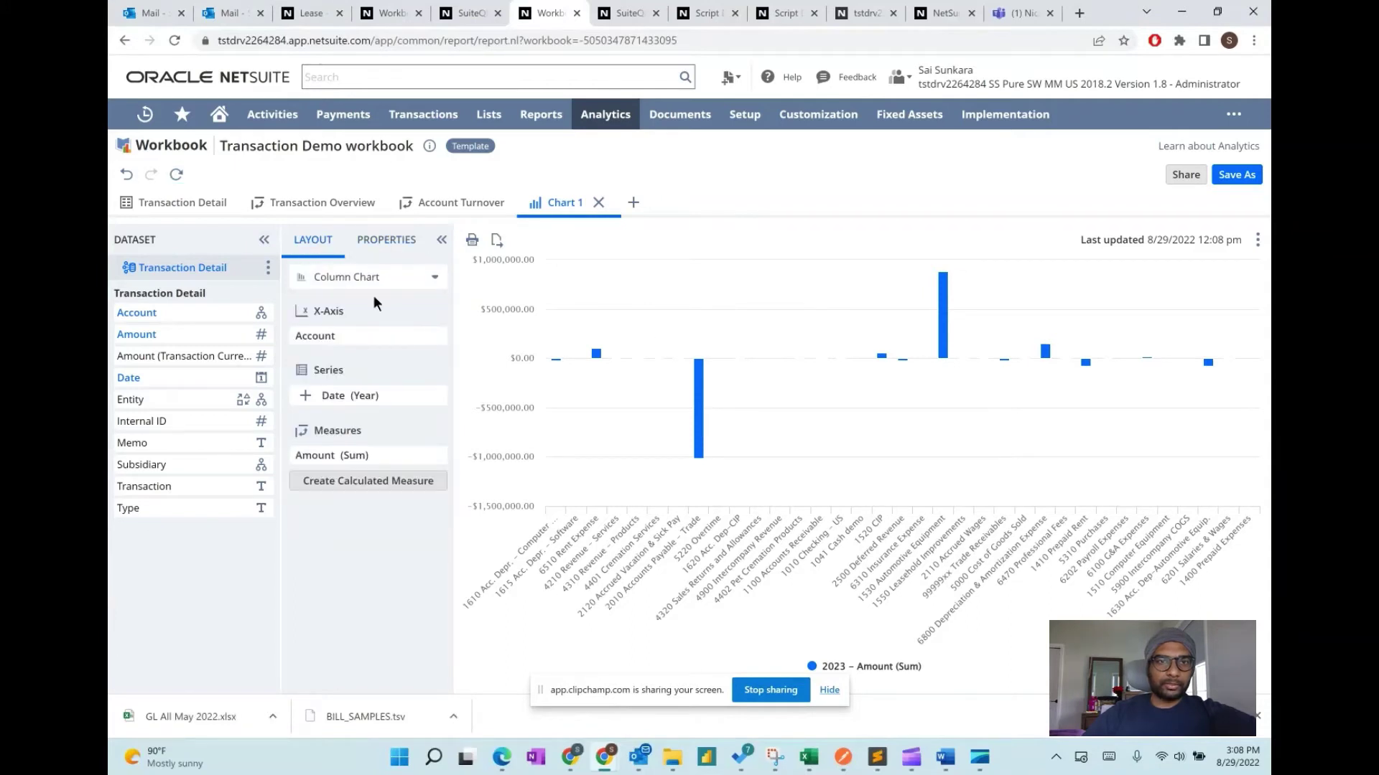
{"action": "left_click", "coordinate": [433, 281]}
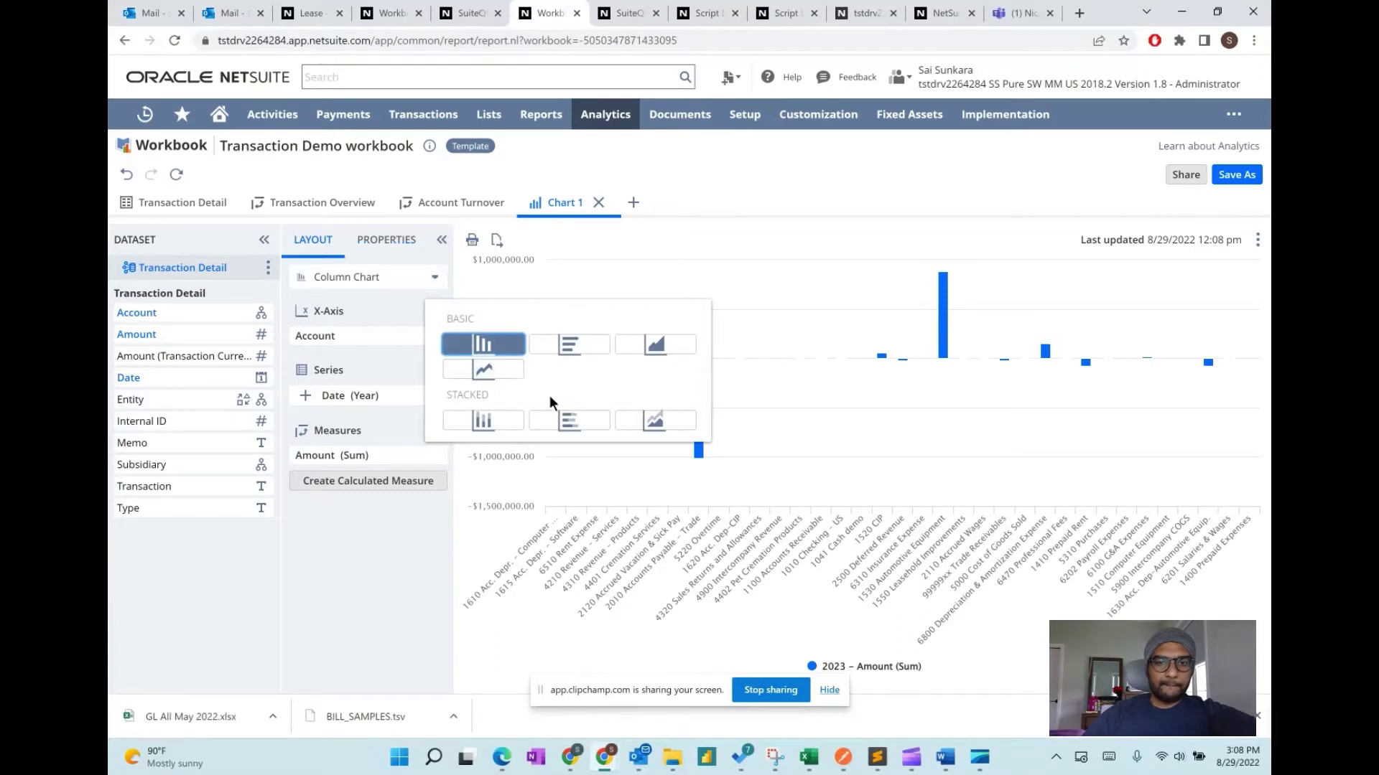
{"action": "left_click", "coordinate": [487, 370]}
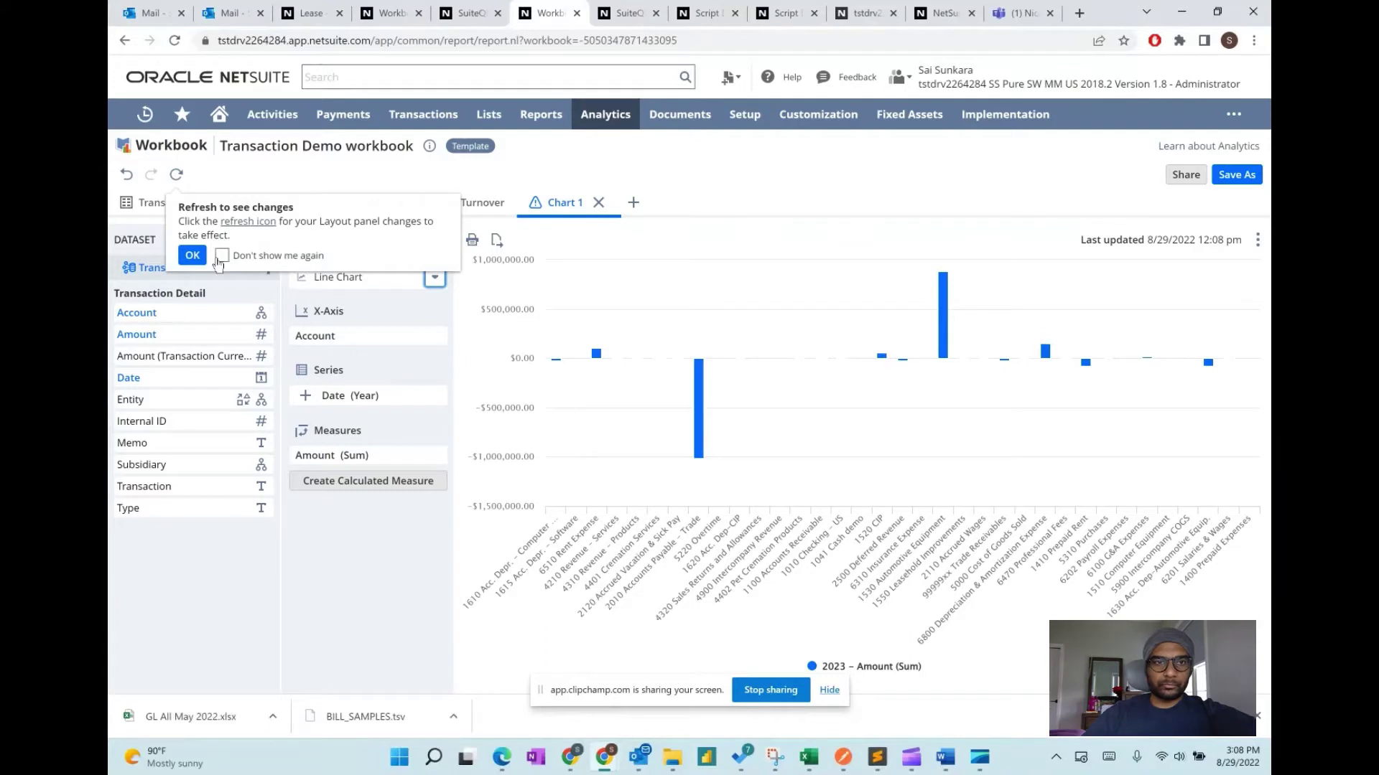
{"action": "left_click", "coordinate": [194, 252]}
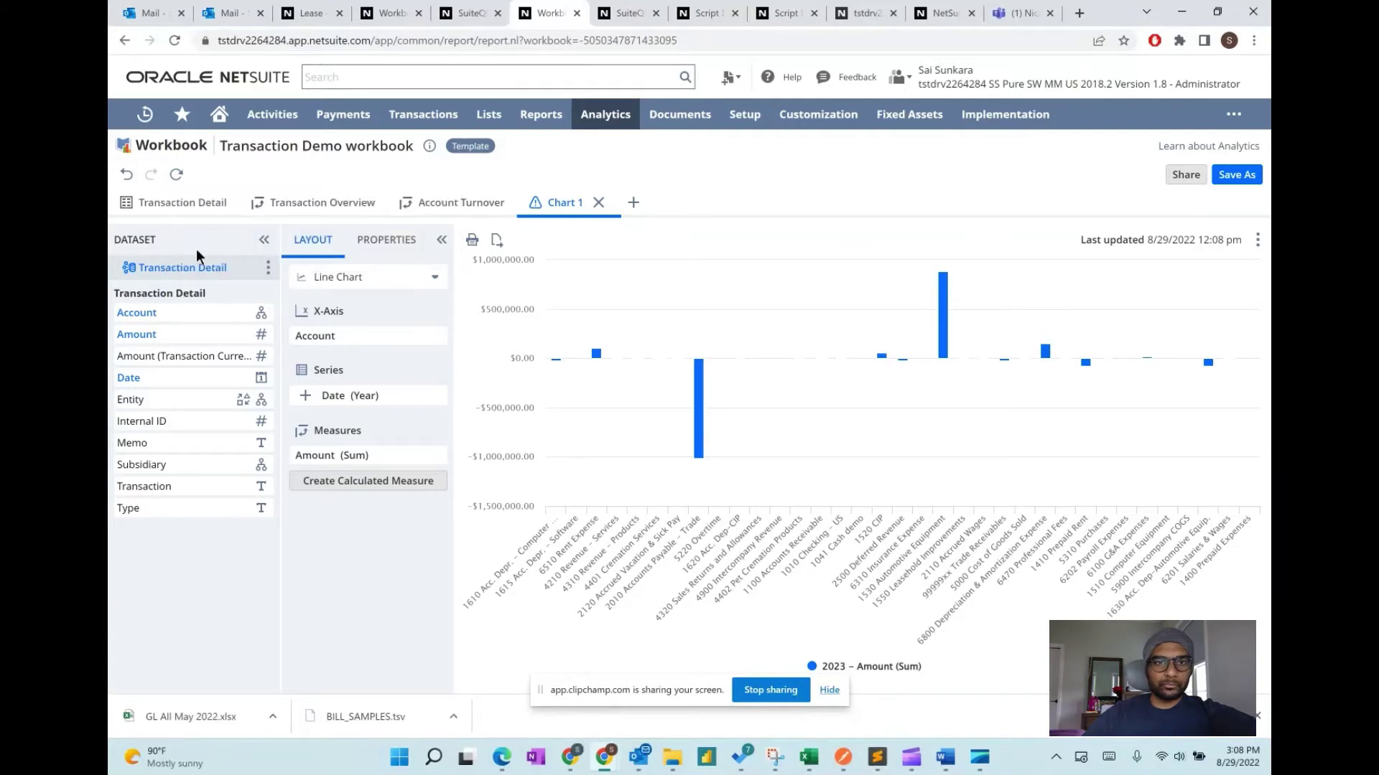
{"action": "left_click", "coordinate": [176, 175]}
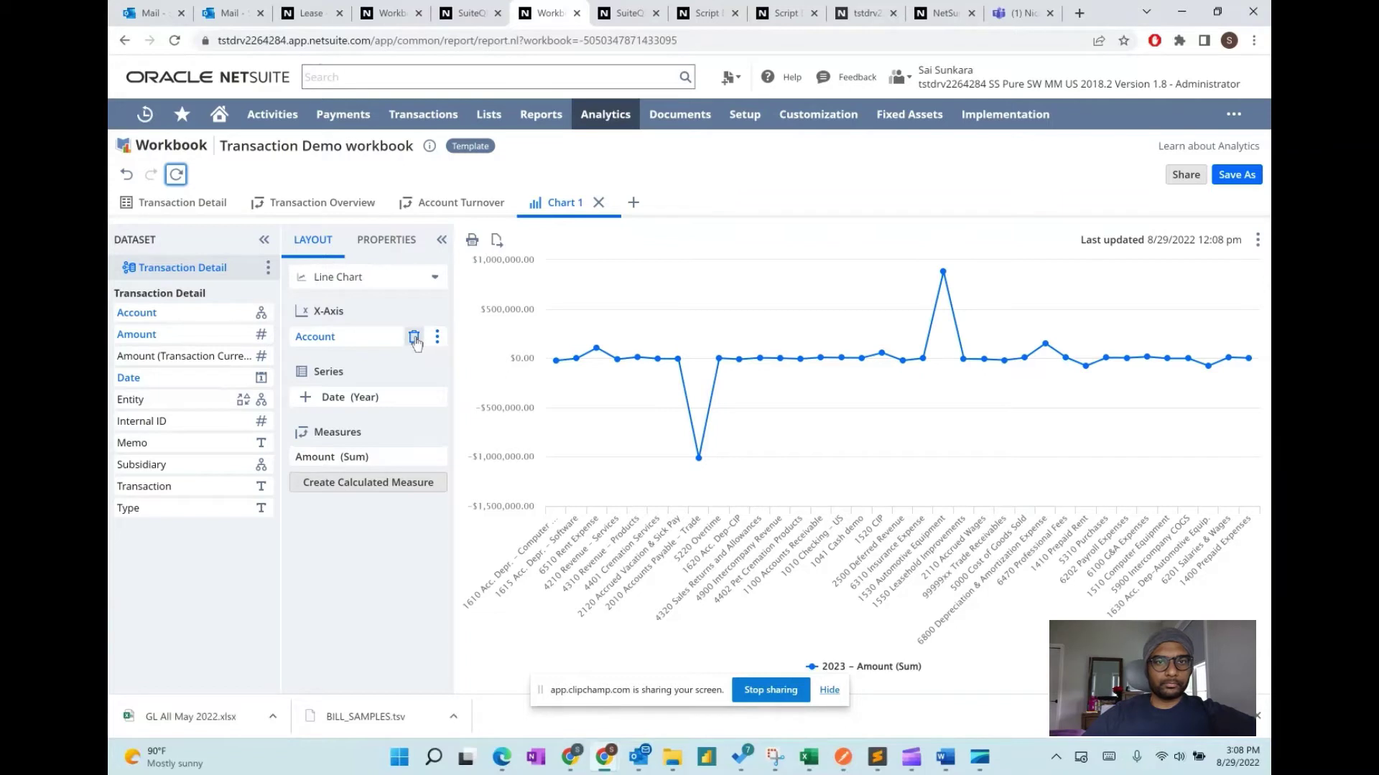
Remove Account from the X-axis, move Date (Year) from Series to X-axis, and refresh
{"action": "left_click", "coordinate": [414, 337]}
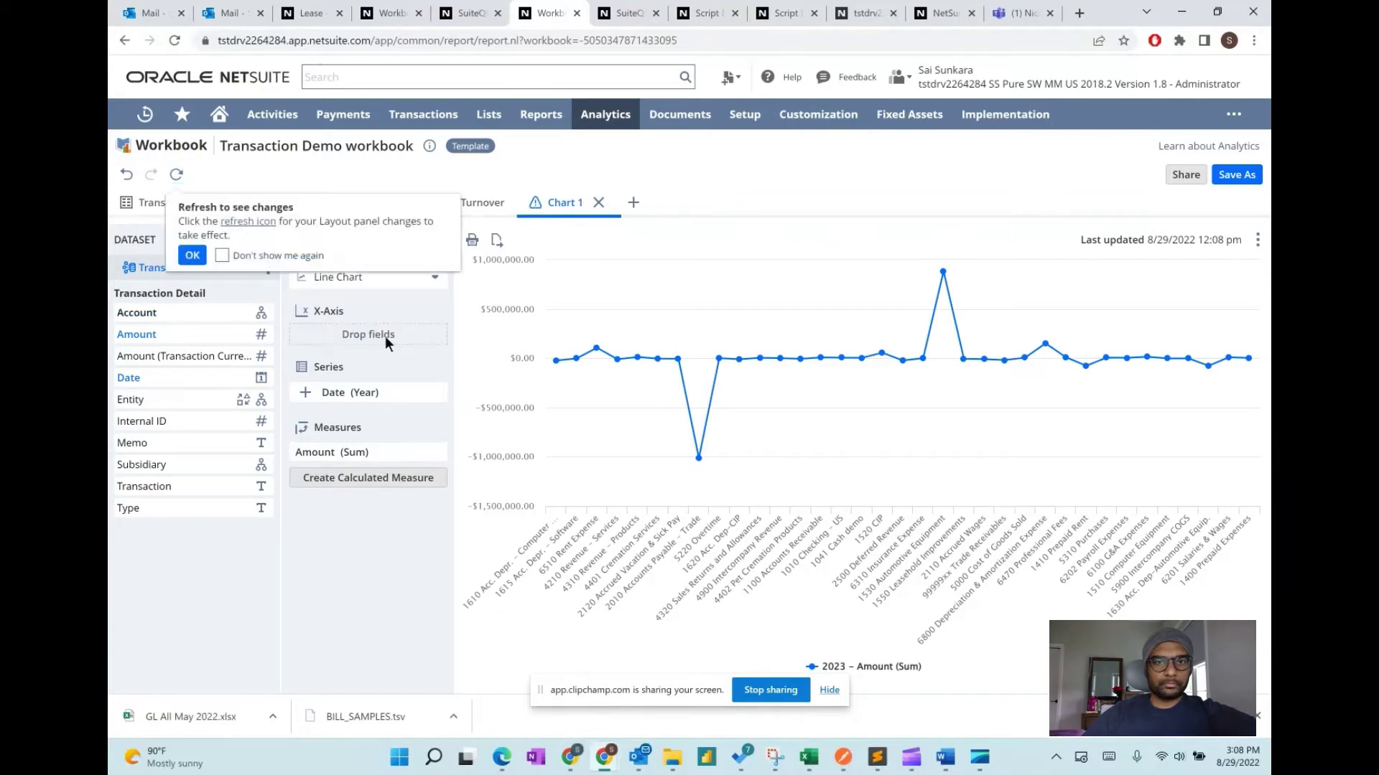
{"action": "left_click", "coordinate": [178, 177]}
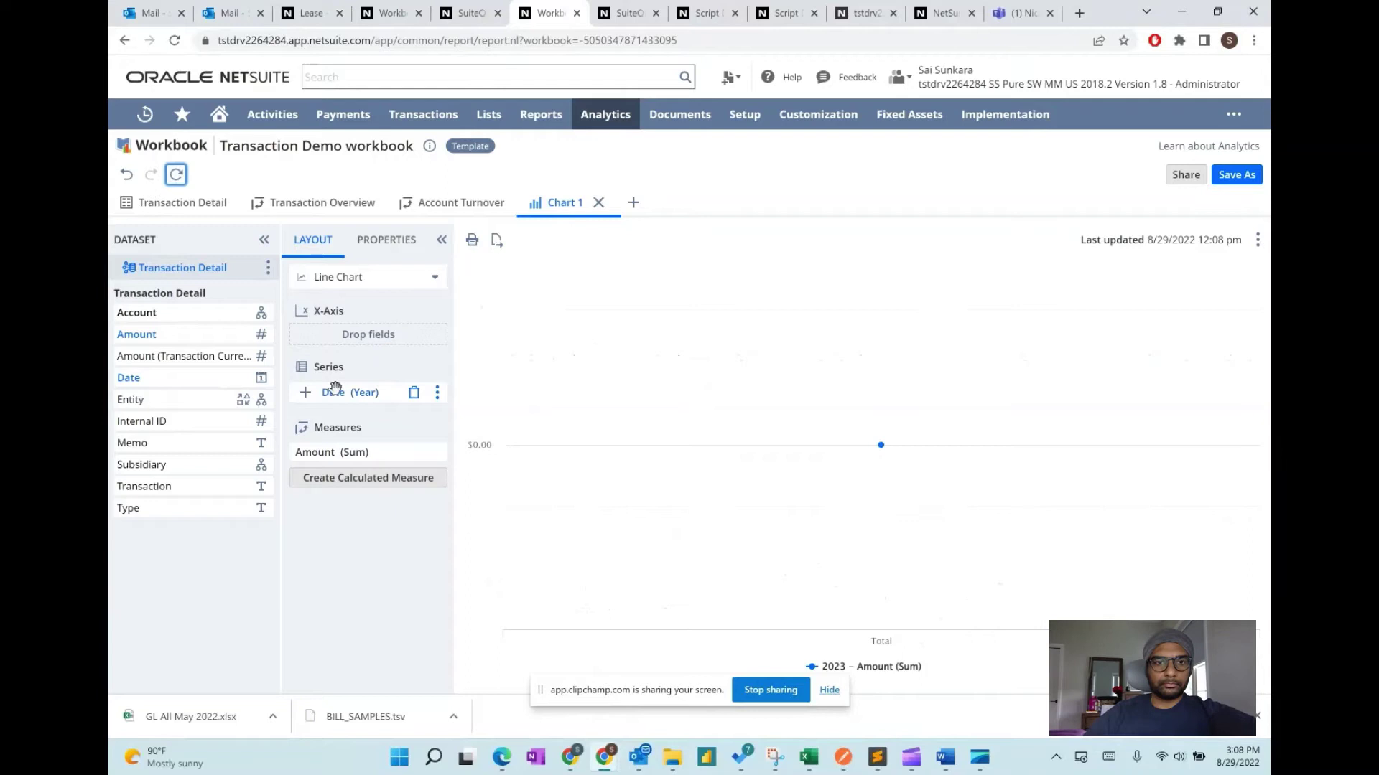
{"action": "left_click_drag", "start_coordinate": [346, 394], "coordinate": [334, 335]}
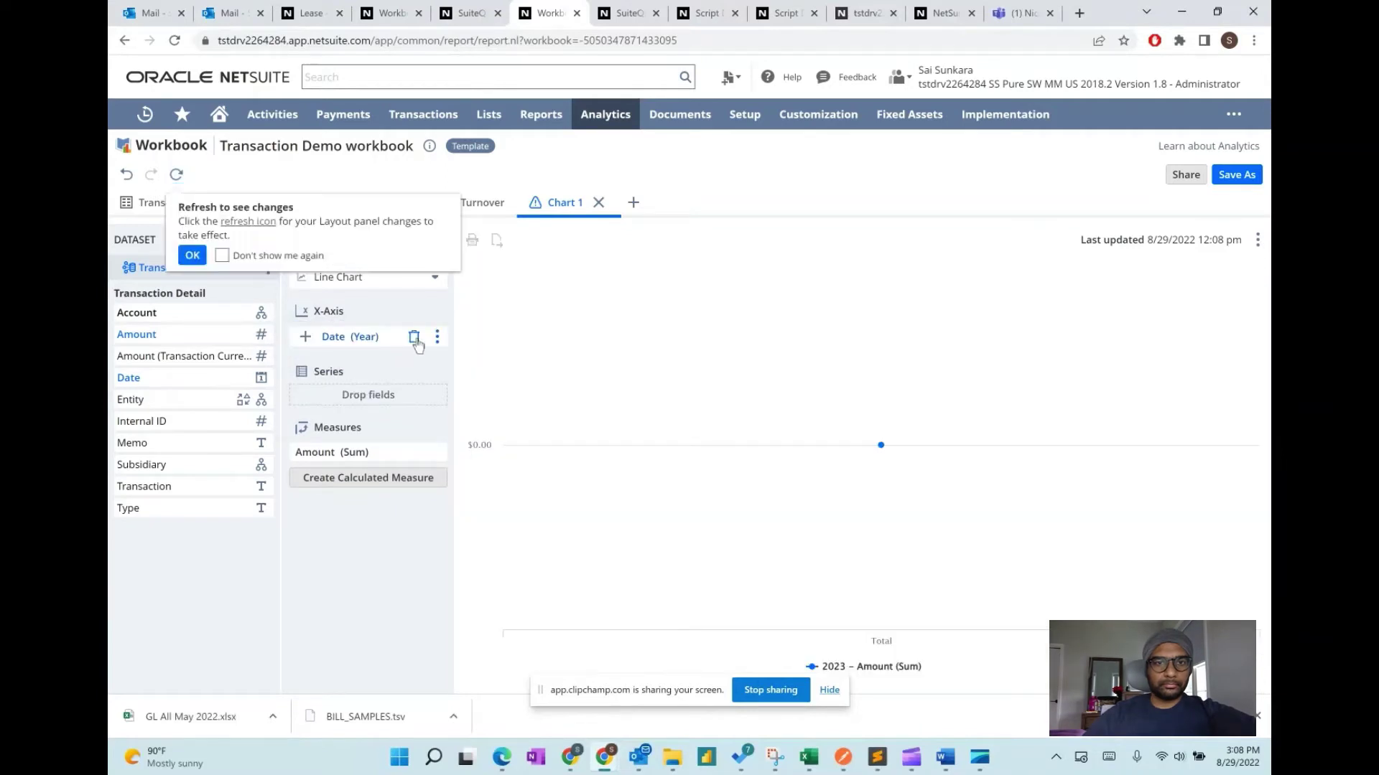
{"action": "left_click", "coordinate": [192, 256]}
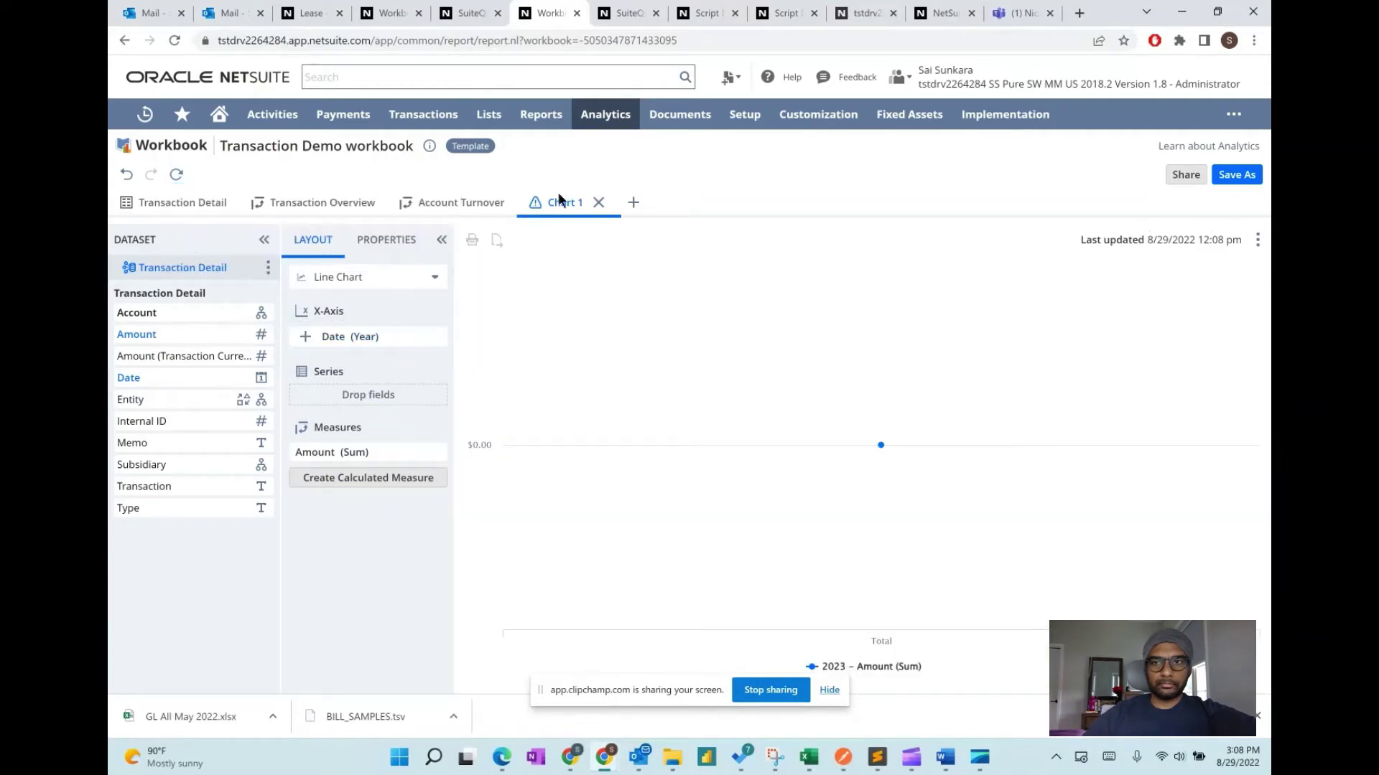
{"action": "left_click", "coordinate": [184, 185]}
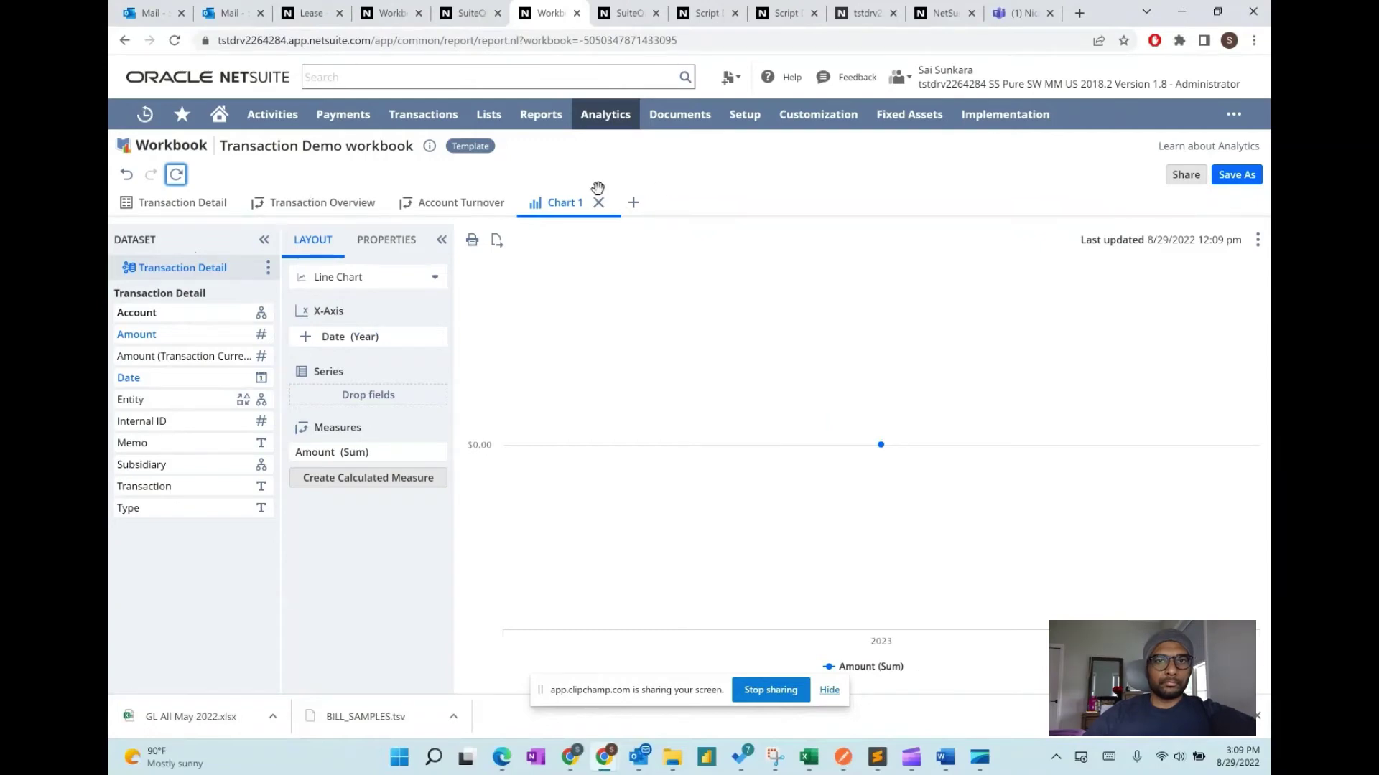
Show the Transaction Detail table of 481 rows and scroll across its columns
{"action": "left_click", "coordinate": [198, 206]}
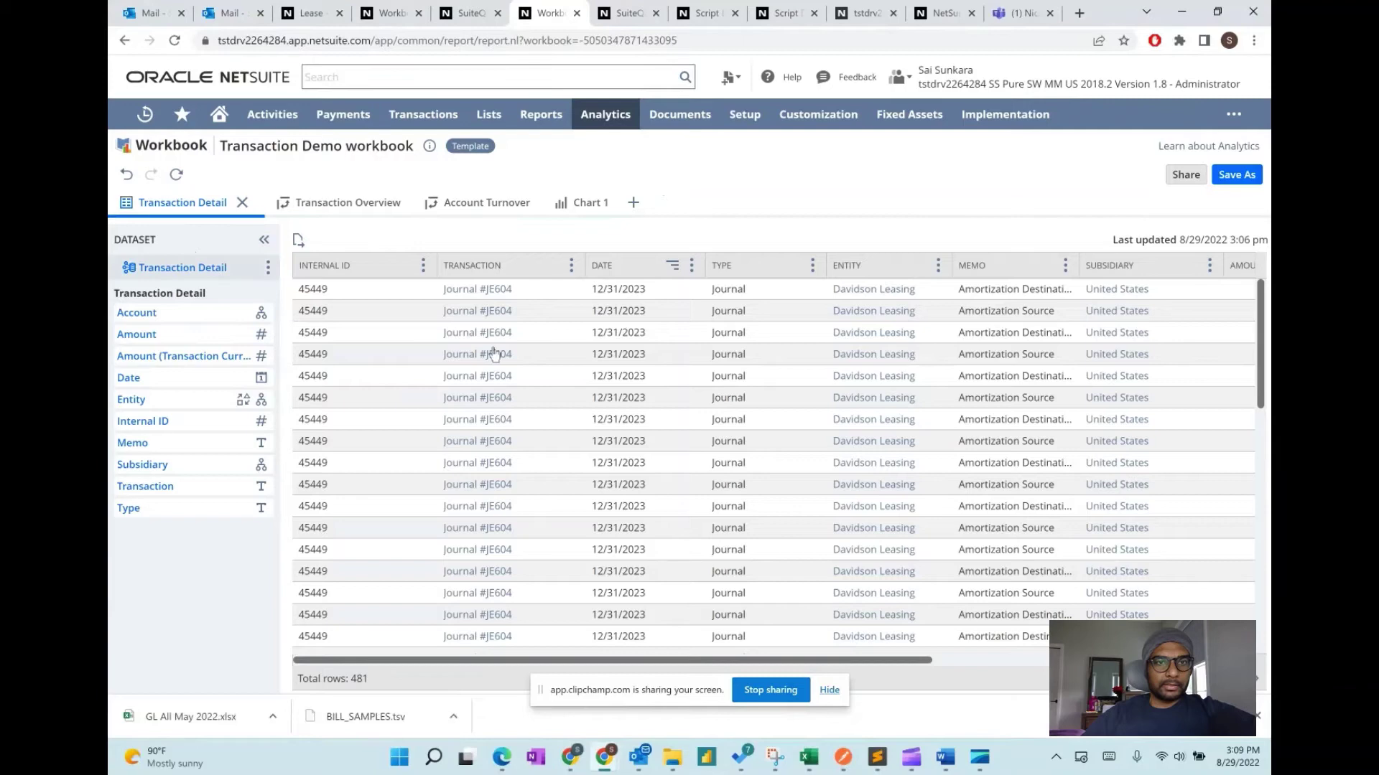
{"action": "scroll", "coordinate": [492, 352], "scroll_direction": "right", "scroll_amount": 3}
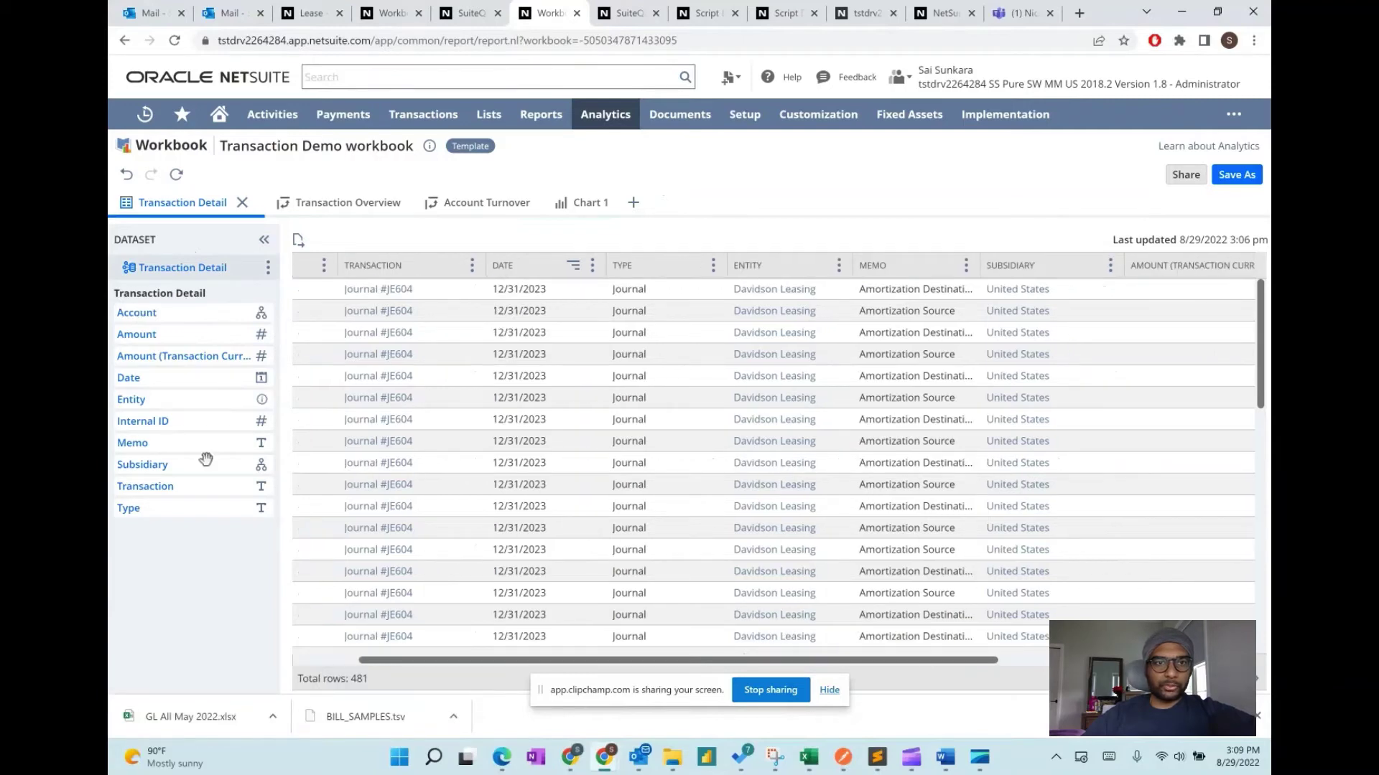
{"action": "scroll", "coordinate": [732, 425], "scroll_direction": "right", "scroll_amount": 1}
{"action": "scroll", "coordinate": [734, 429], "scroll_direction": "left", "scroll_amount": 4}
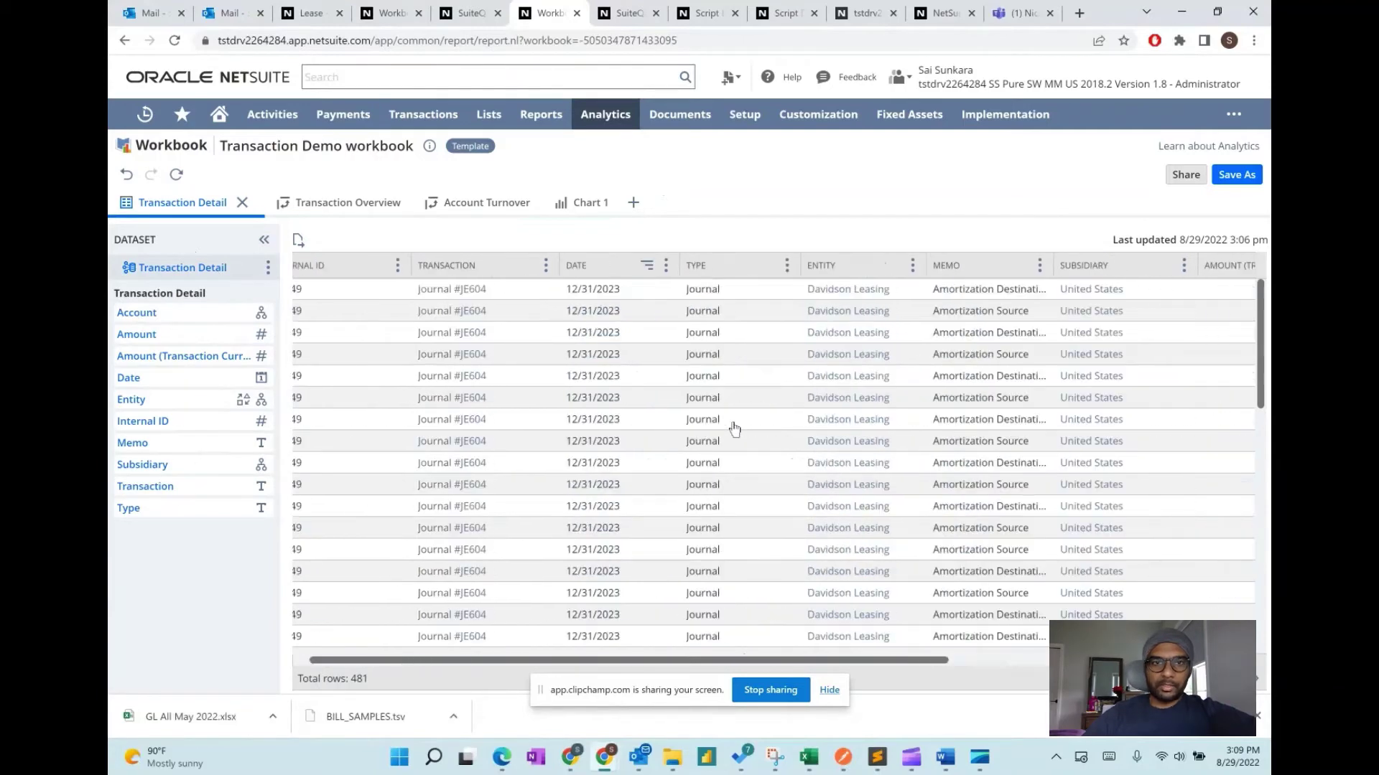
{"action": "left_click", "coordinate": [268, 267]}
Open the Transaction Detail dataset and add the Transaction Line: Location field found by searching 'location'
{"action": "left_click", "coordinate": [302, 292]}
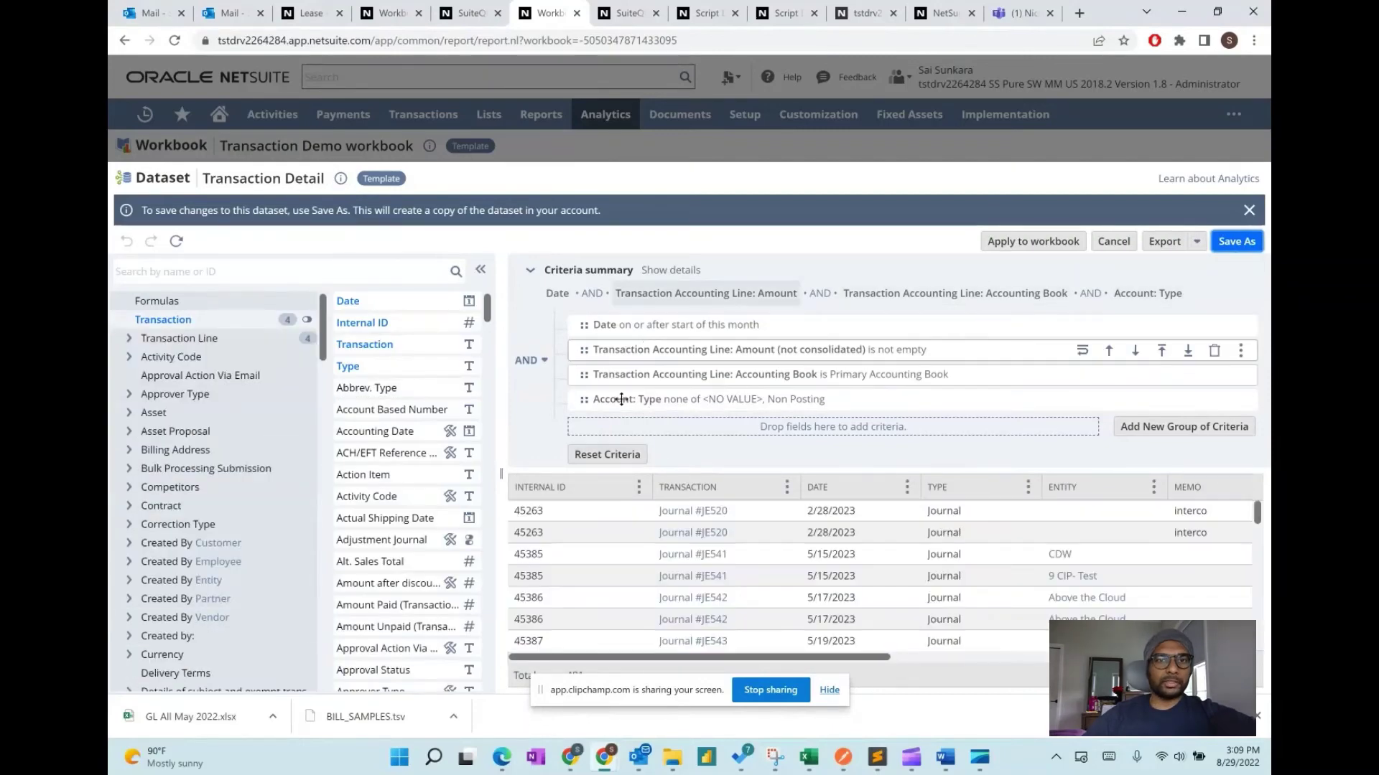
{"action": "left_click", "coordinate": [267, 270]}
{"action": "type", "text": "location"}
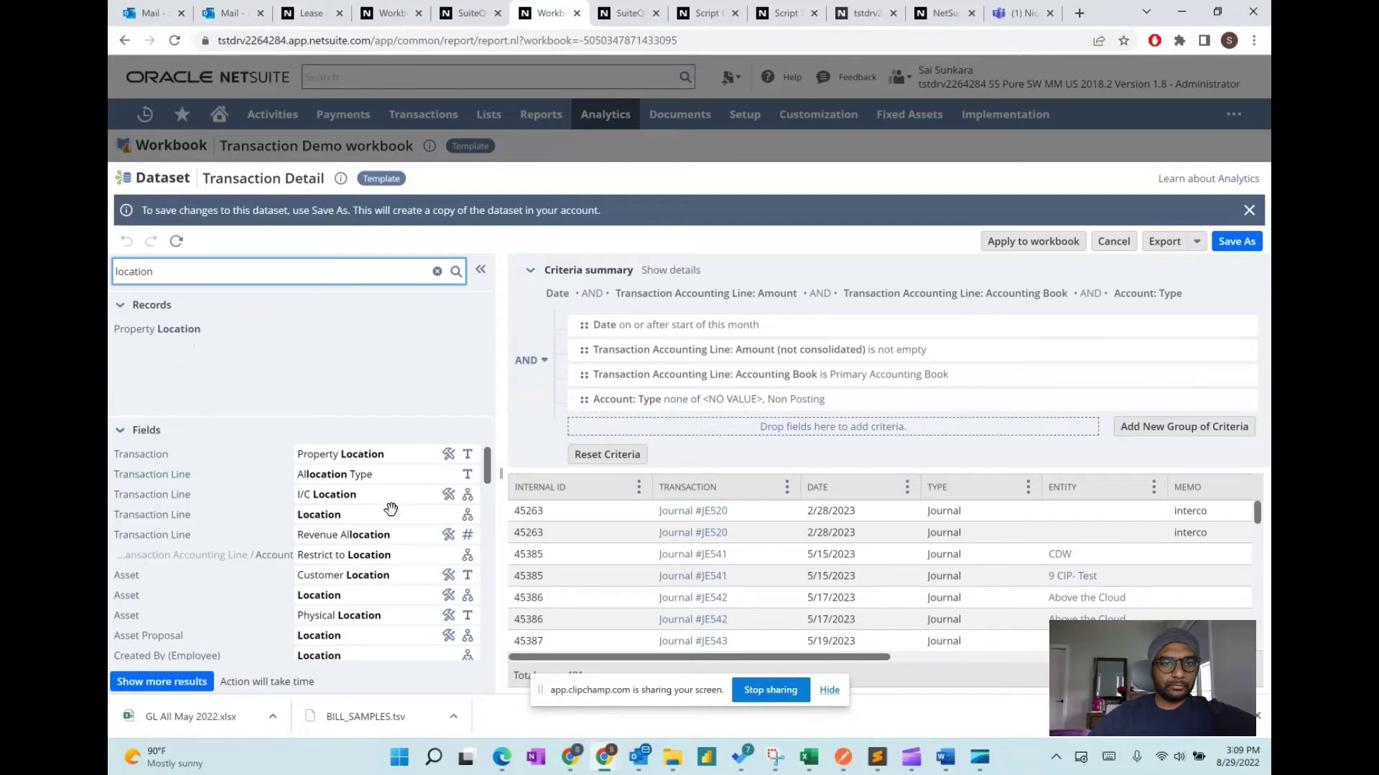
{"action": "left_click_drag", "start_coordinate": [328, 516], "coordinate": [661, 528]}
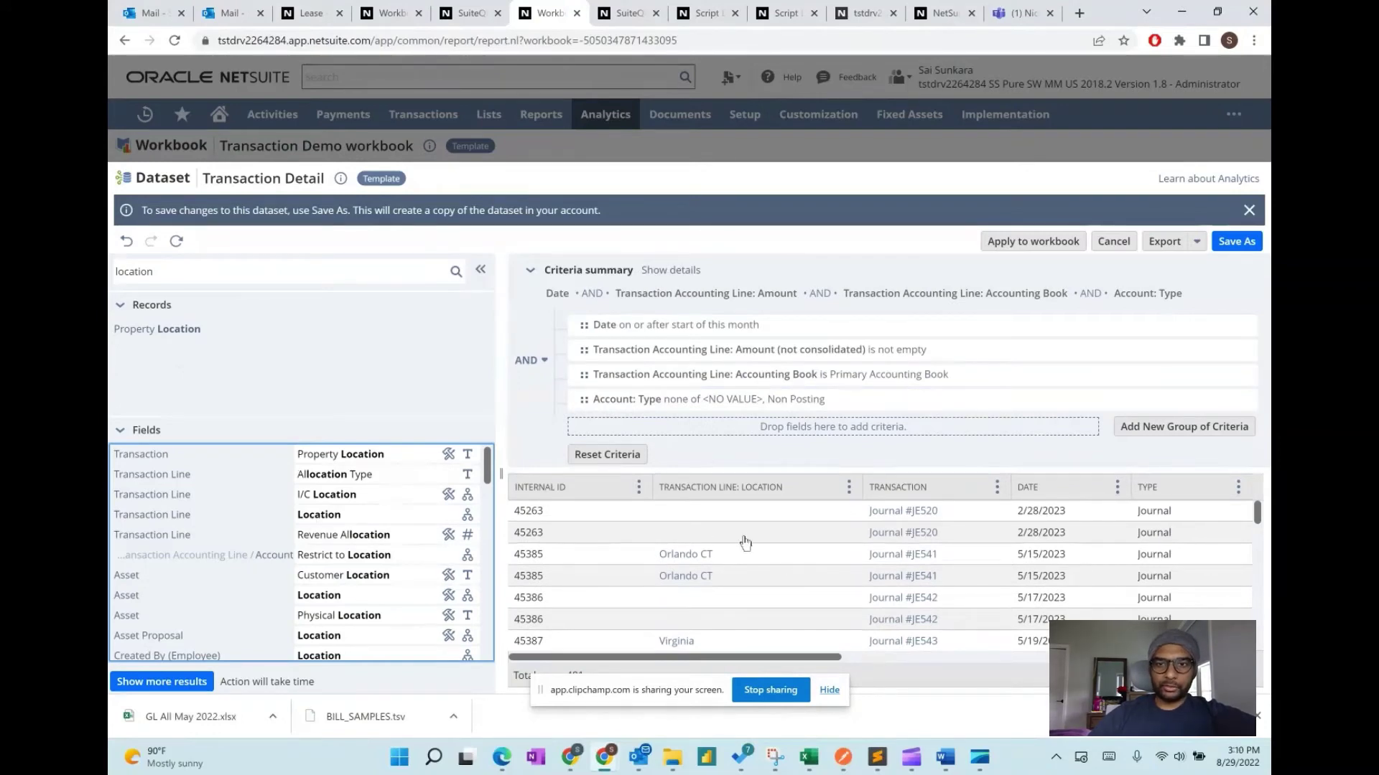
{"action": "scroll", "coordinate": [745, 544], "scroll_direction": "right", "scroll_amount": 5}
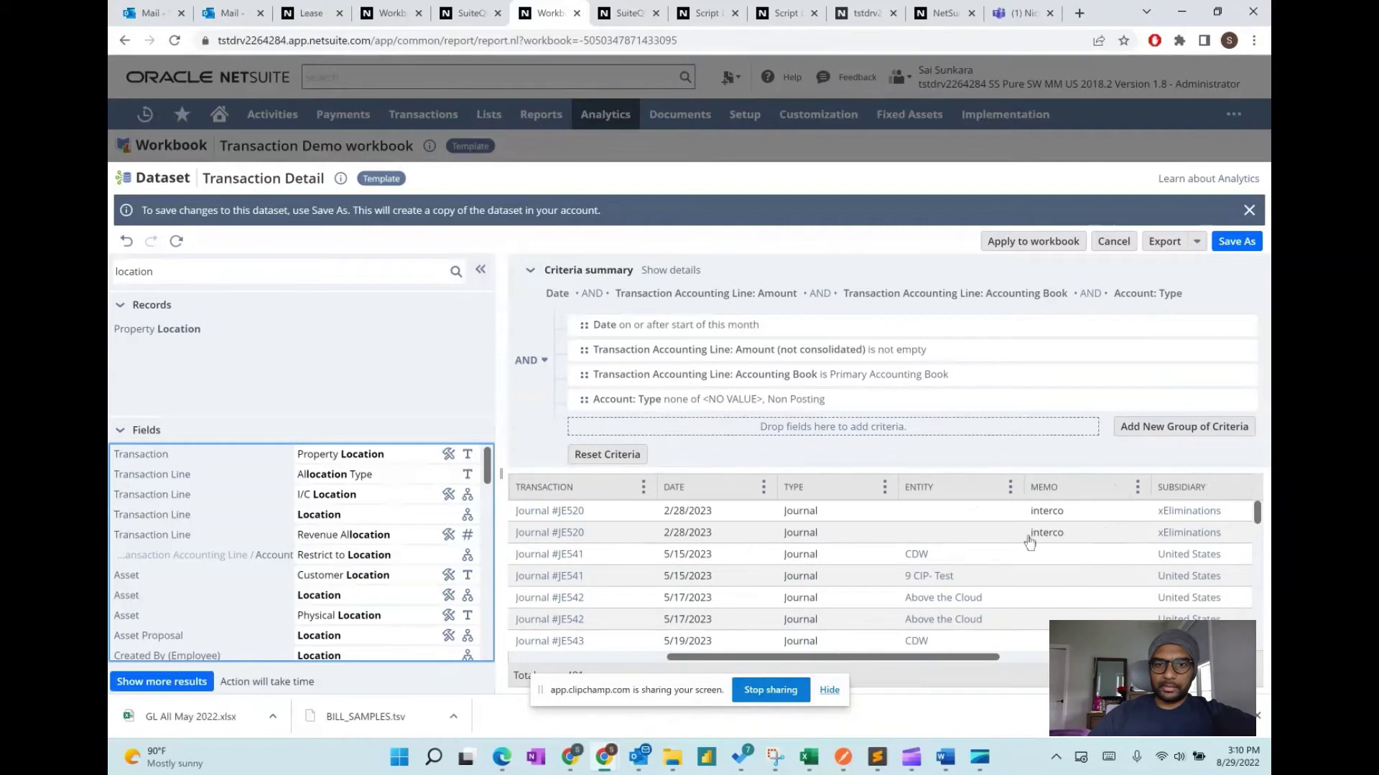
{"action": "scroll", "coordinate": [1030, 543], "scroll_direction": "right", "scroll_amount": 8}
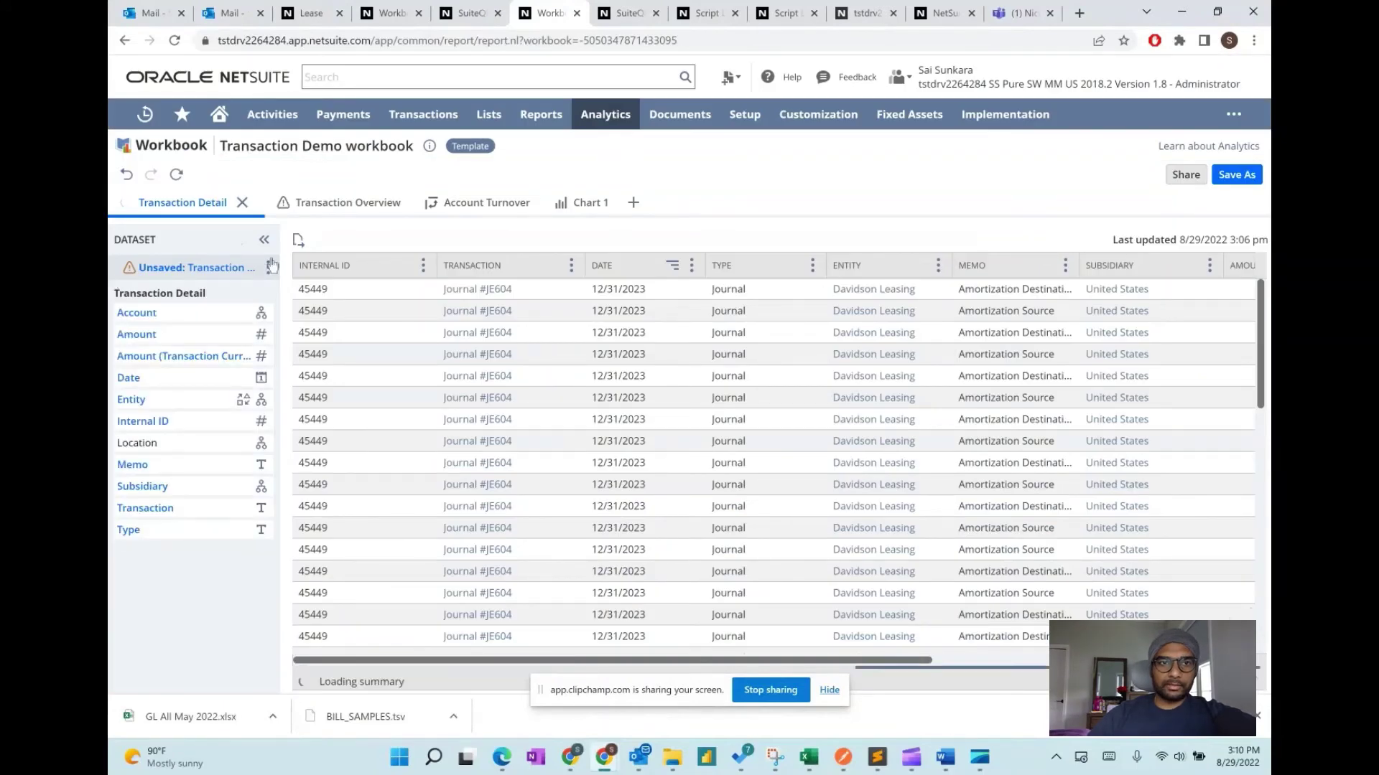
Save the modified dataset as a new copy with description 'test', then view the Transaction Overview pivot
{"action": "left_click", "coordinate": [268, 268]}
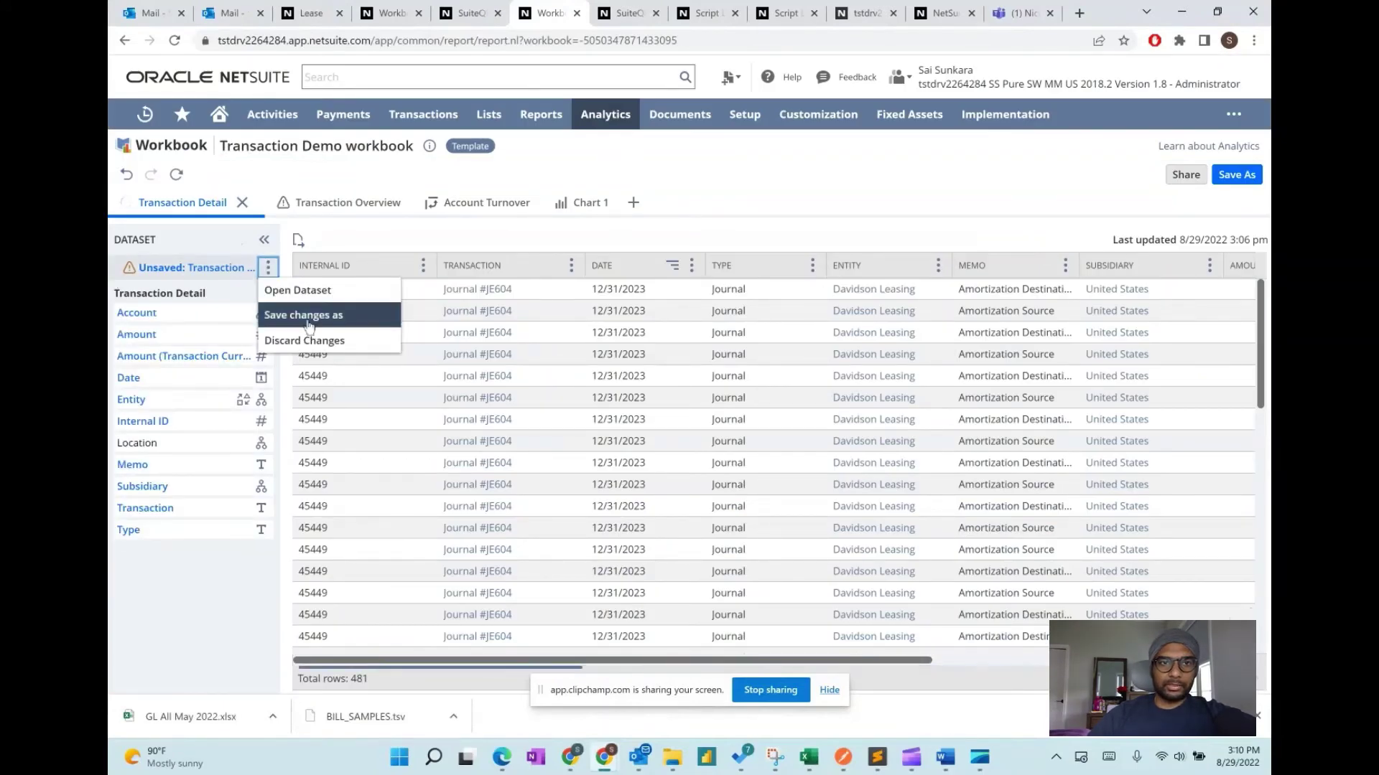
{"action": "left_click", "coordinate": [306, 316]}
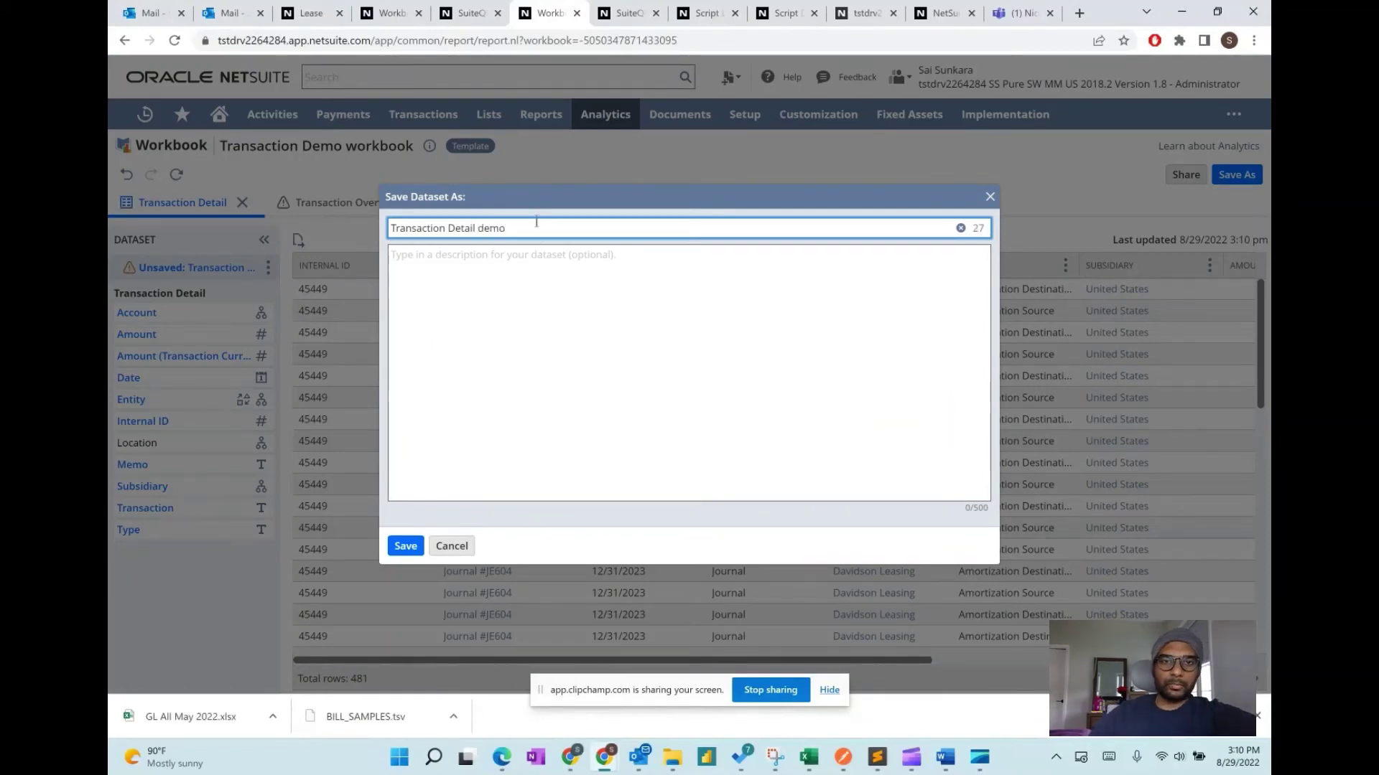
{"action": "left_click", "coordinate": [549, 326]}
{"action": "type", "text": "test"}
{"action": "left_click", "coordinate": [406, 548]}
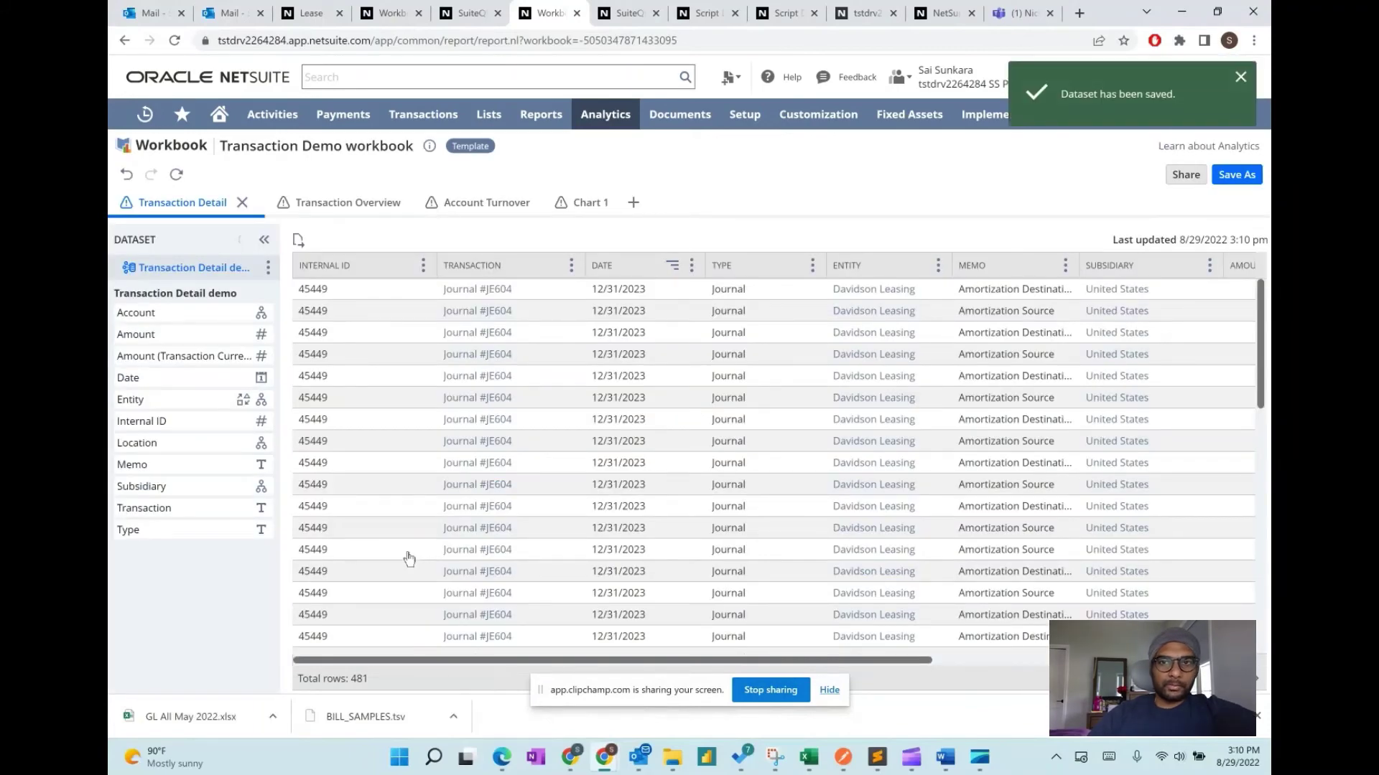
{"action": "left_click", "coordinate": [357, 204]}
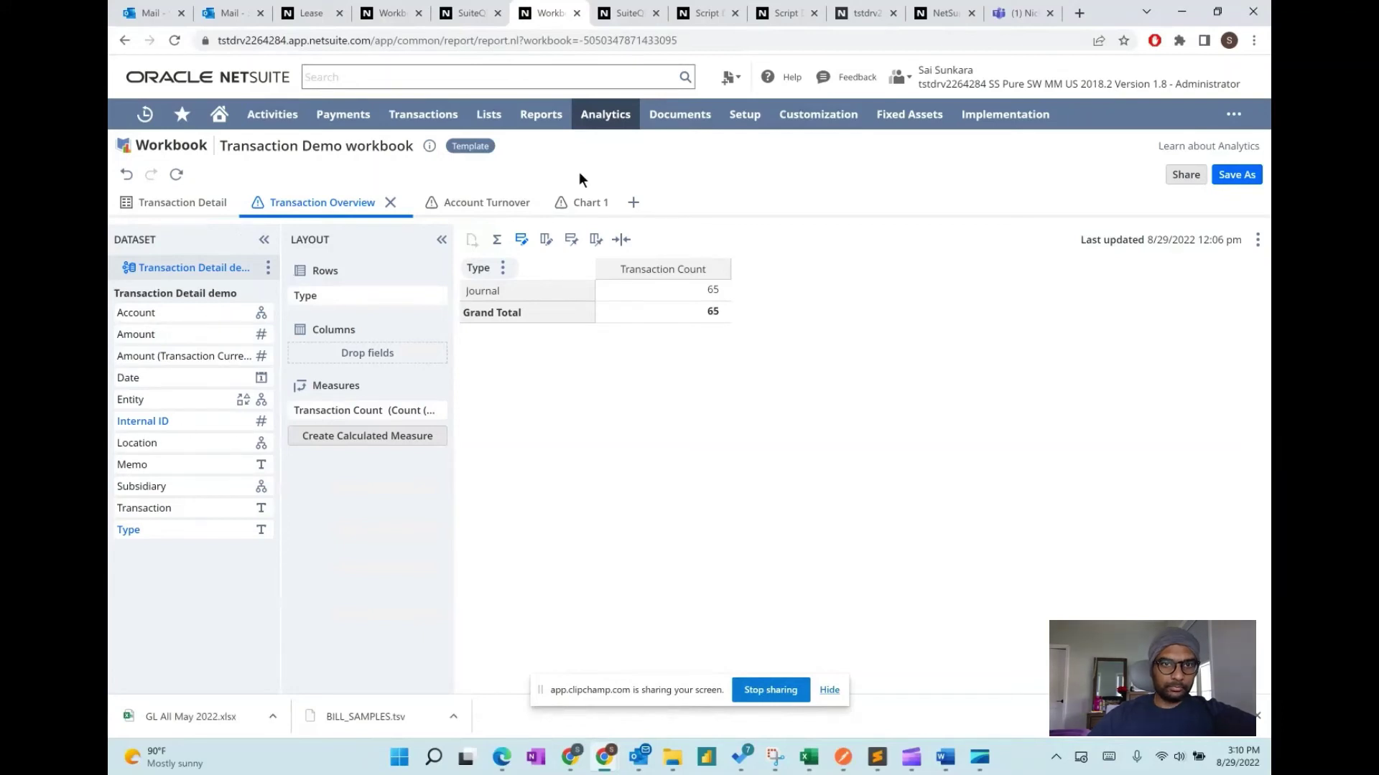
Set Chart 1 to Column Chart with child-level Location replacing Date (Year) on the X-axis, then refresh
{"action": "left_click", "coordinate": [591, 202]}
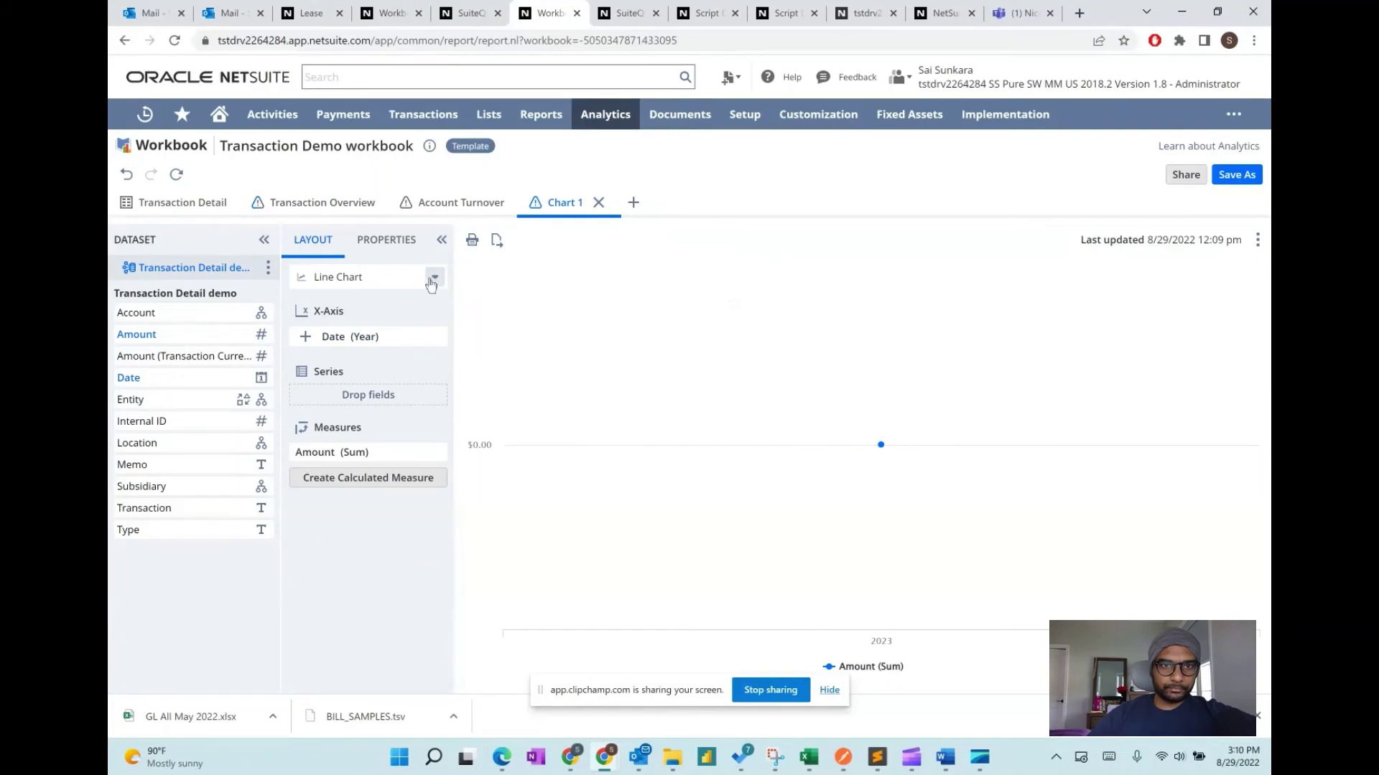
{"action": "left_click", "coordinate": [431, 280]}
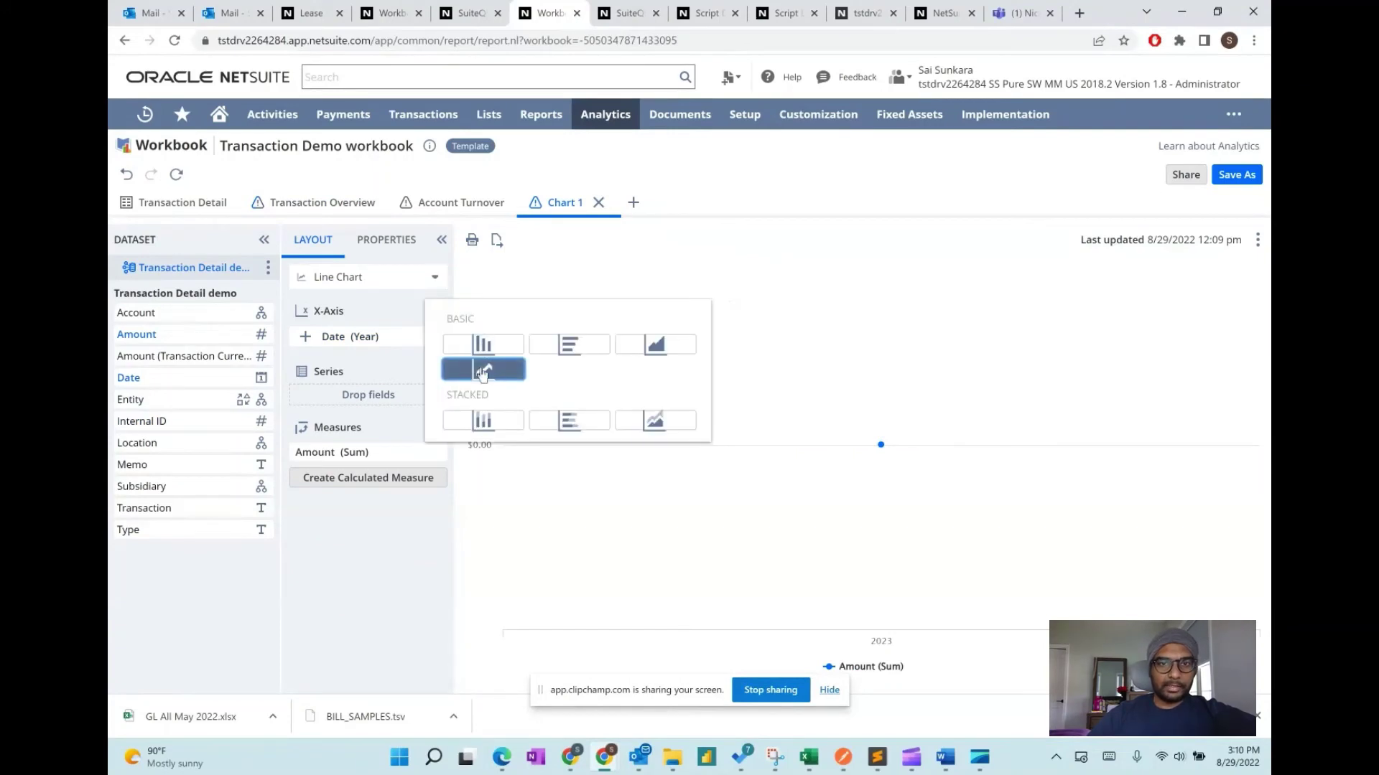
{"action": "left_click", "coordinate": [482, 347]}
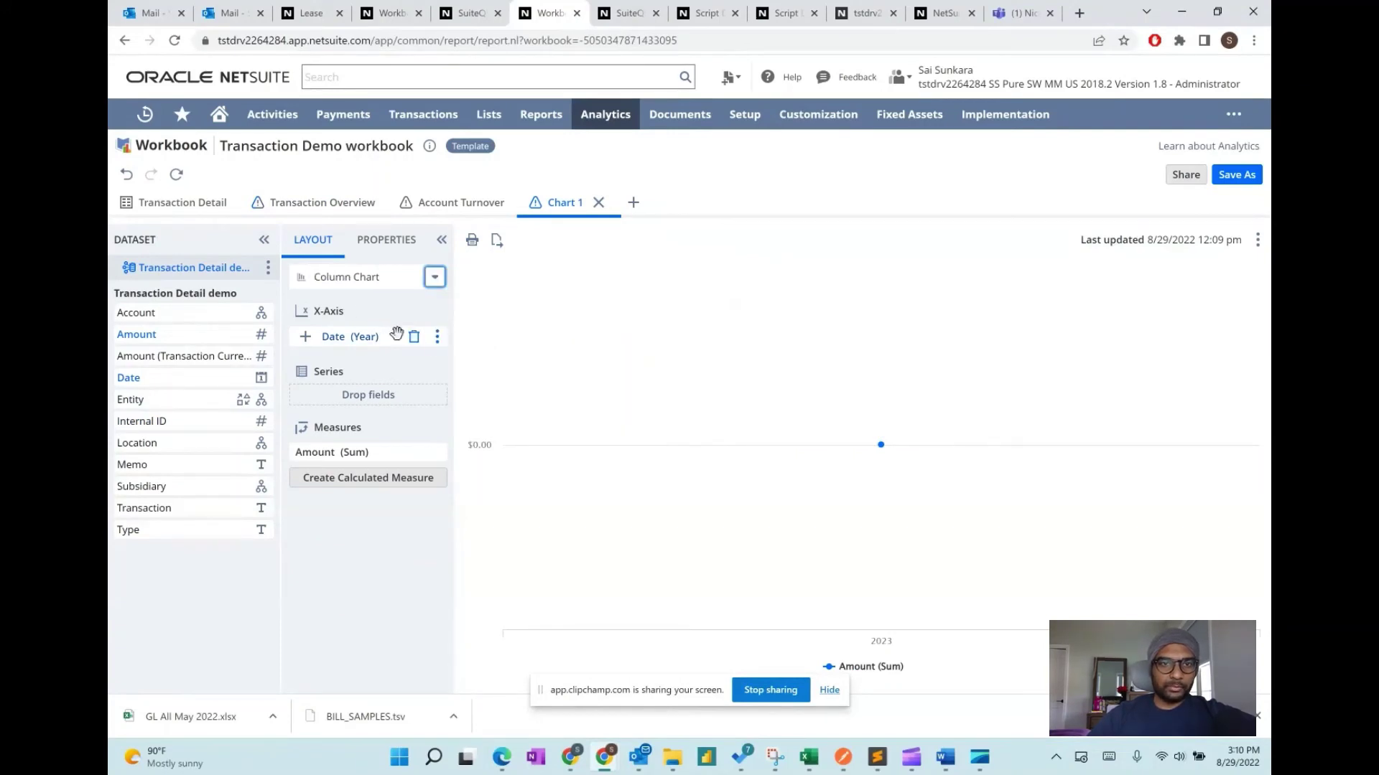
{"action": "left_click", "coordinate": [416, 334]}
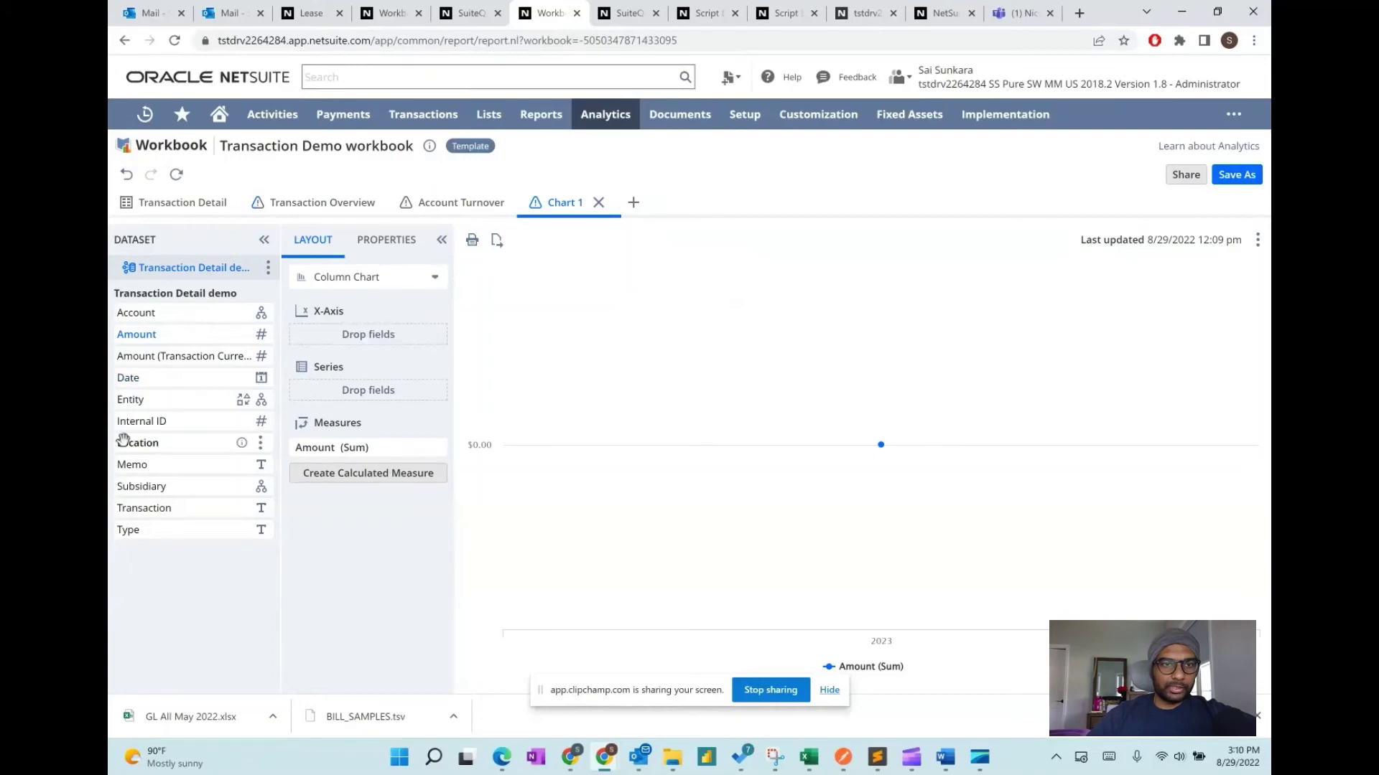
{"action": "left_click_drag", "start_coordinate": [140, 443], "coordinate": [321, 332]}
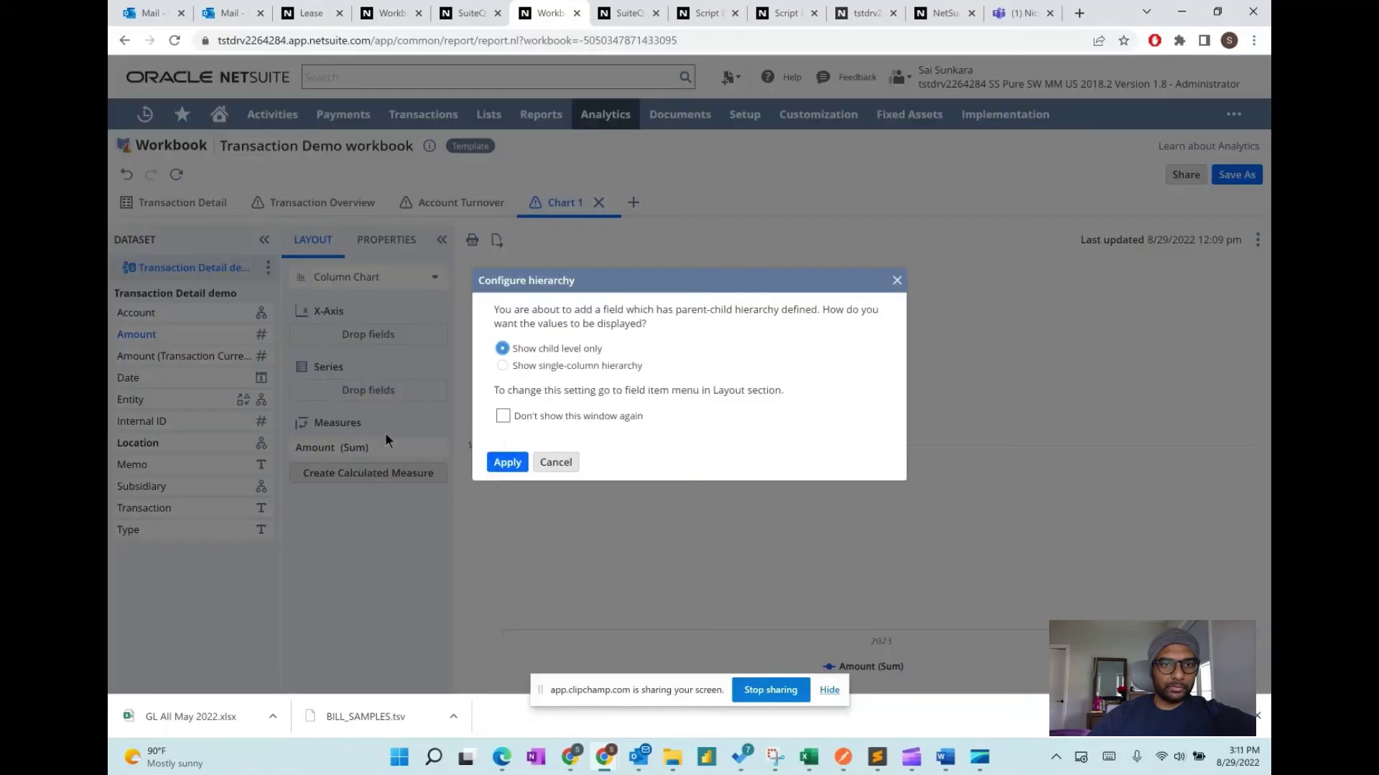
{"action": "left_click", "coordinate": [504, 464]}
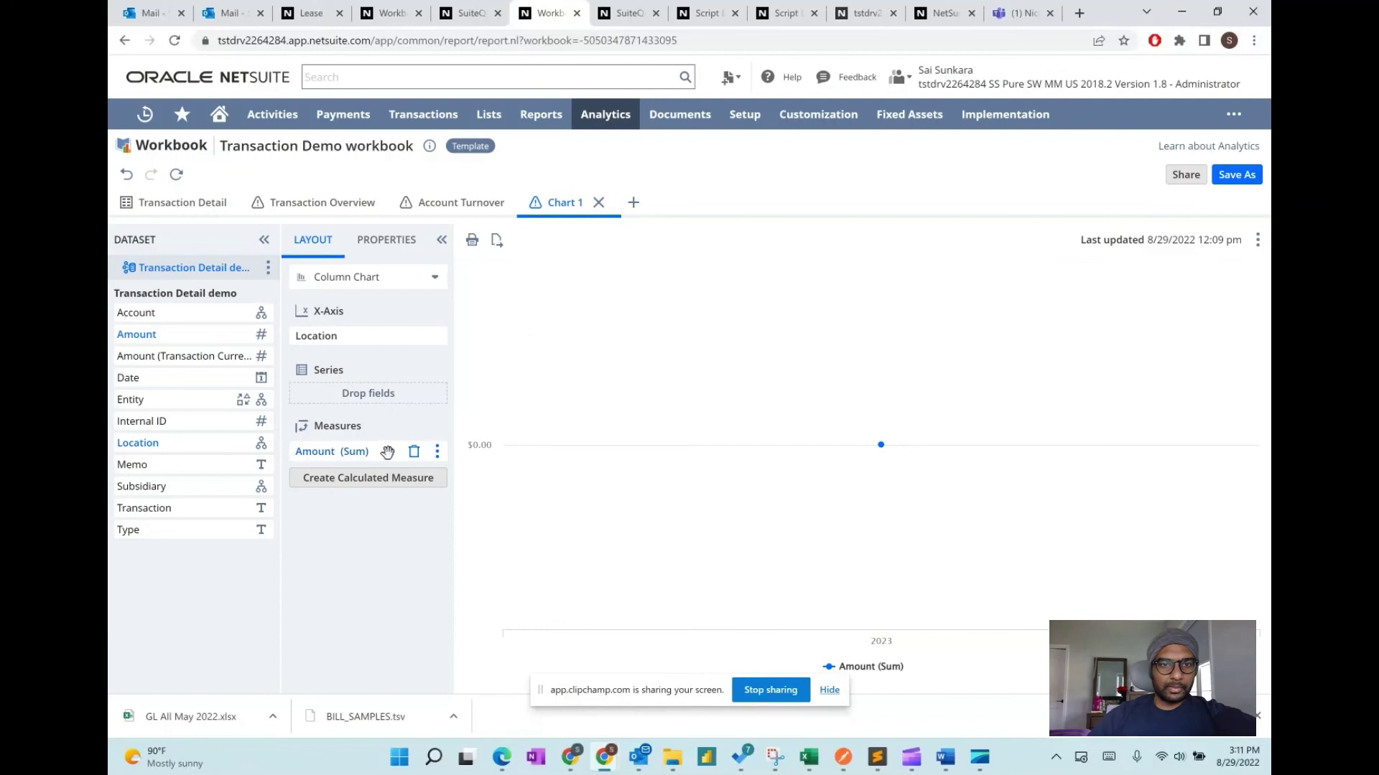
{"action": "left_click", "coordinate": [176, 175]}
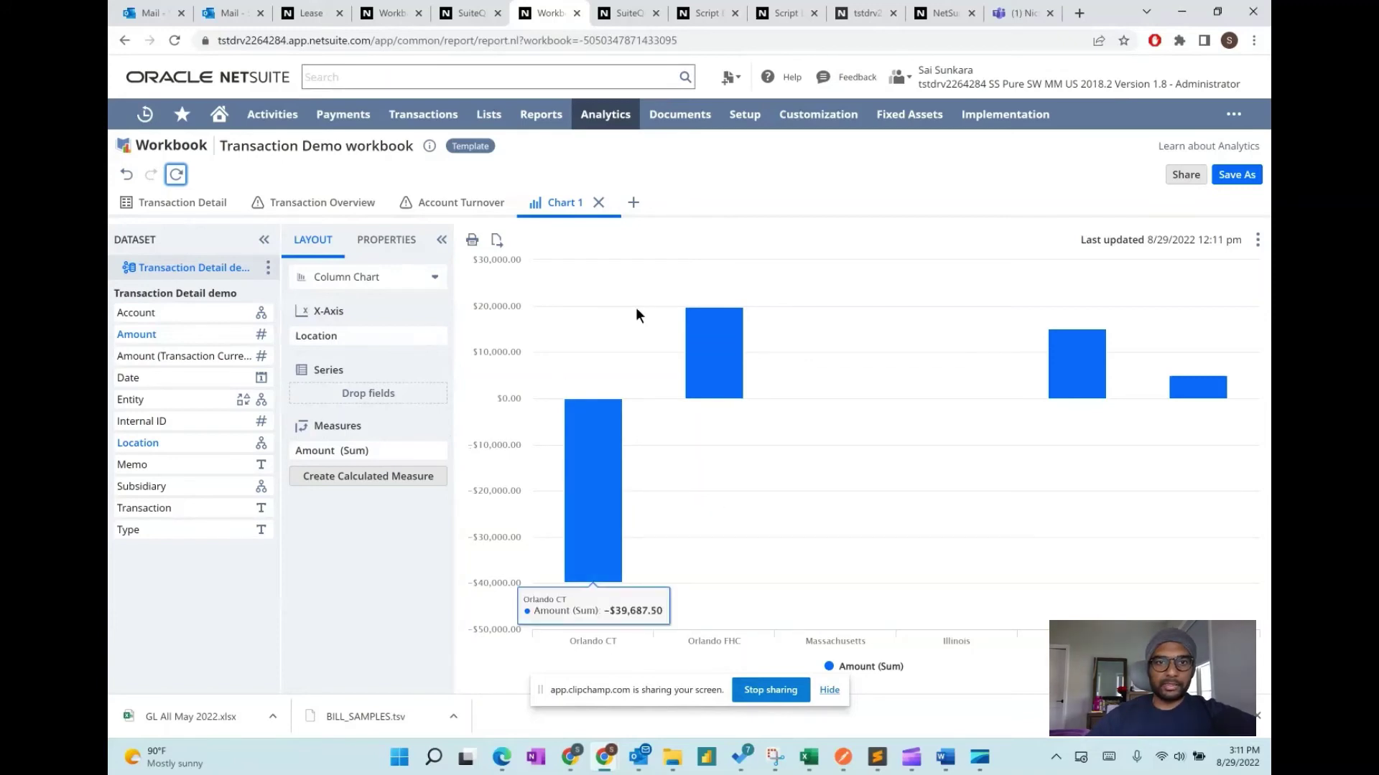
{"action": "mouse_move", "coordinate": [623, 547]}
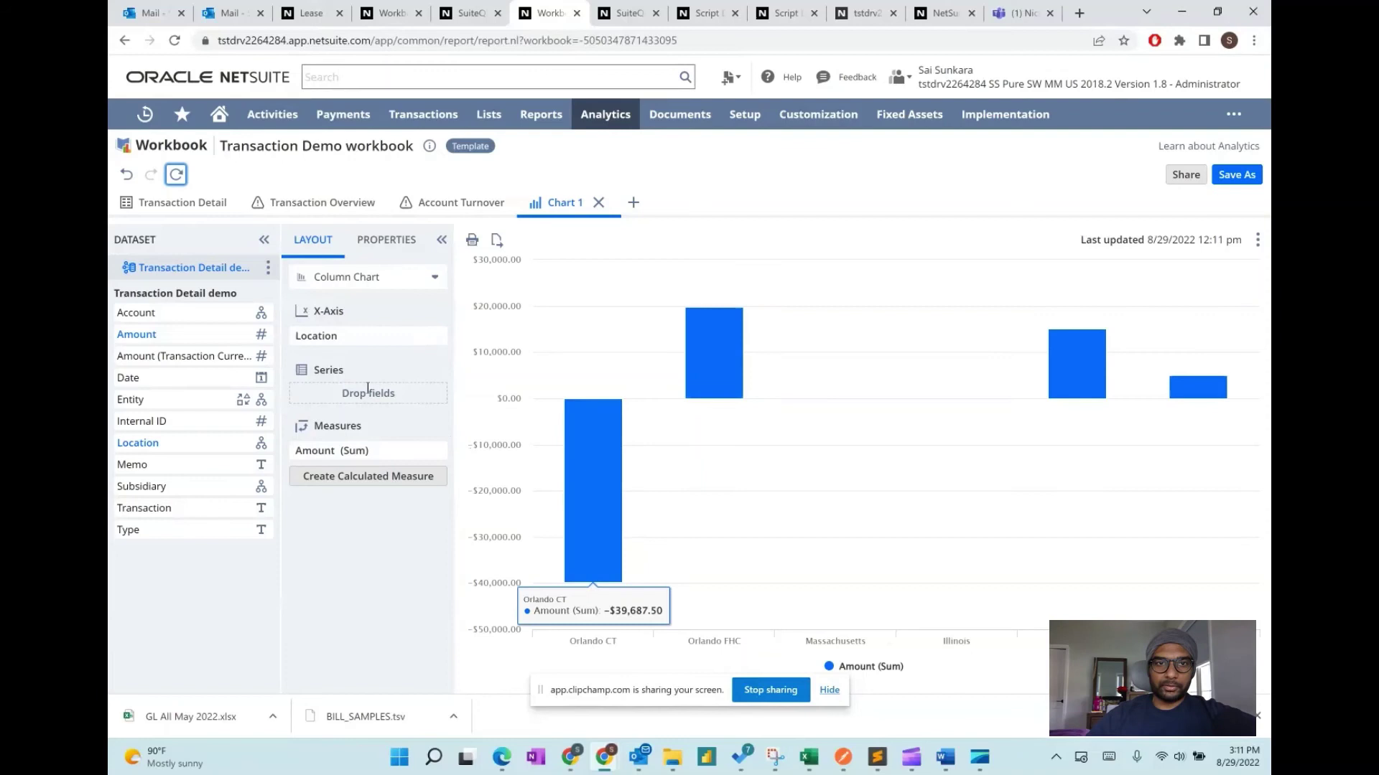
Switch Chart 1 to a horizontal bar chart showing Amount (Sum) per location and refresh it
{"action": "left_click", "coordinate": [434, 281]}
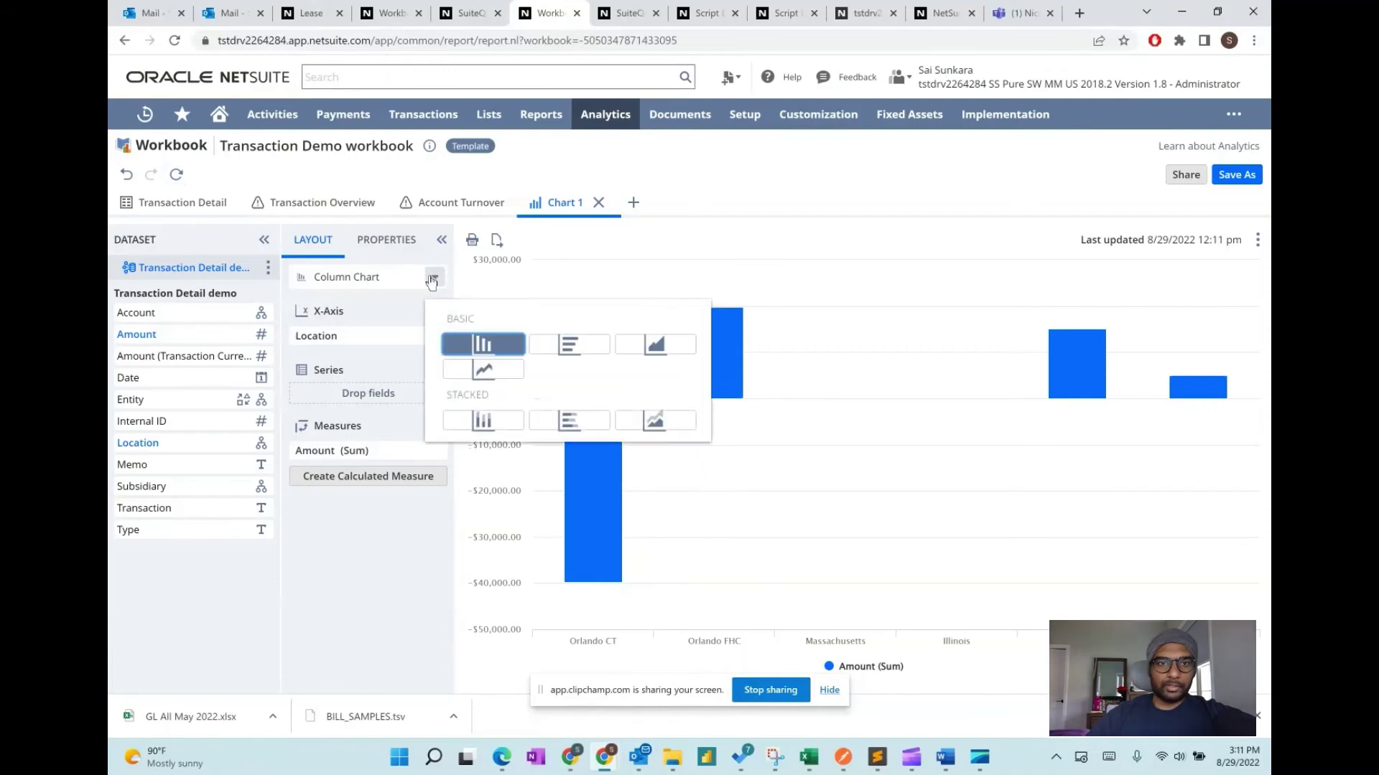
{"action": "left_click", "coordinate": [583, 343]}
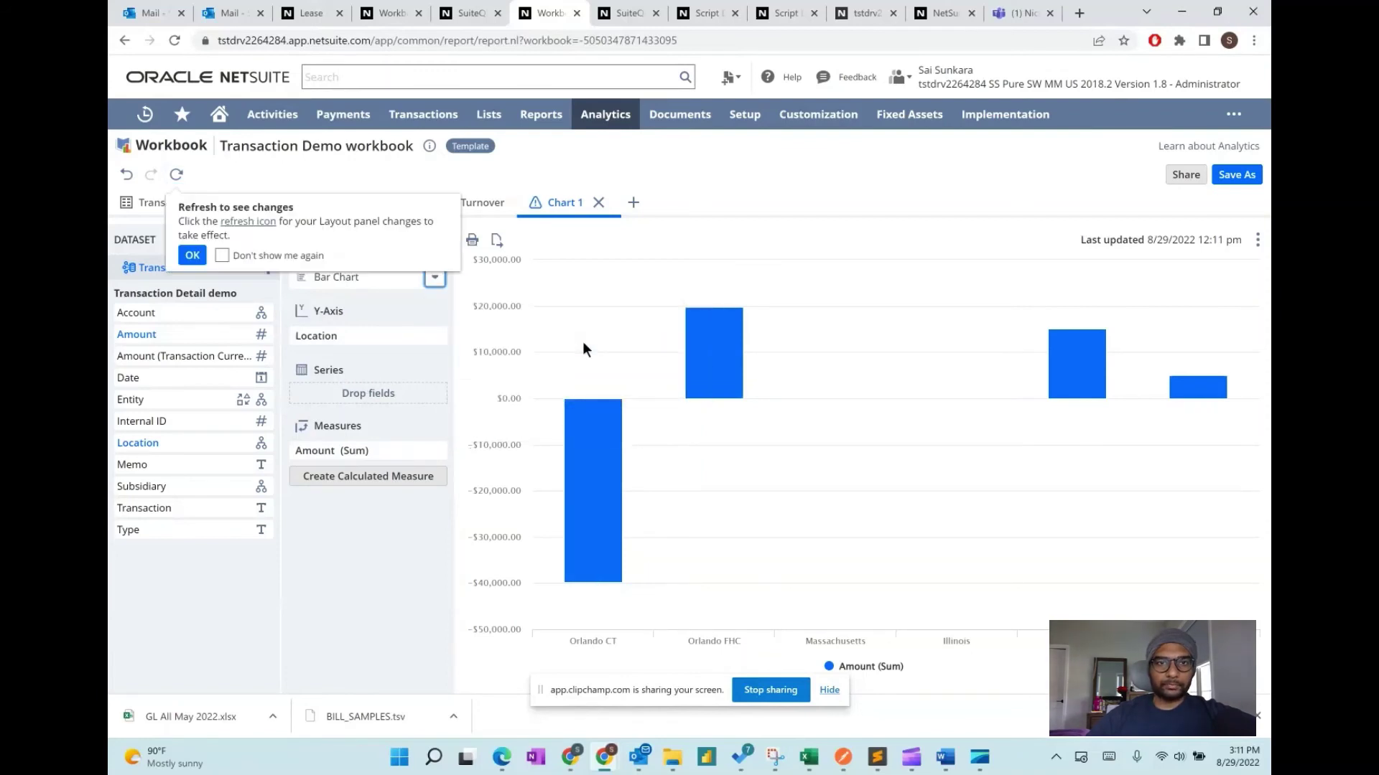
{"action": "left_click", "coordinate": [176, 175]}
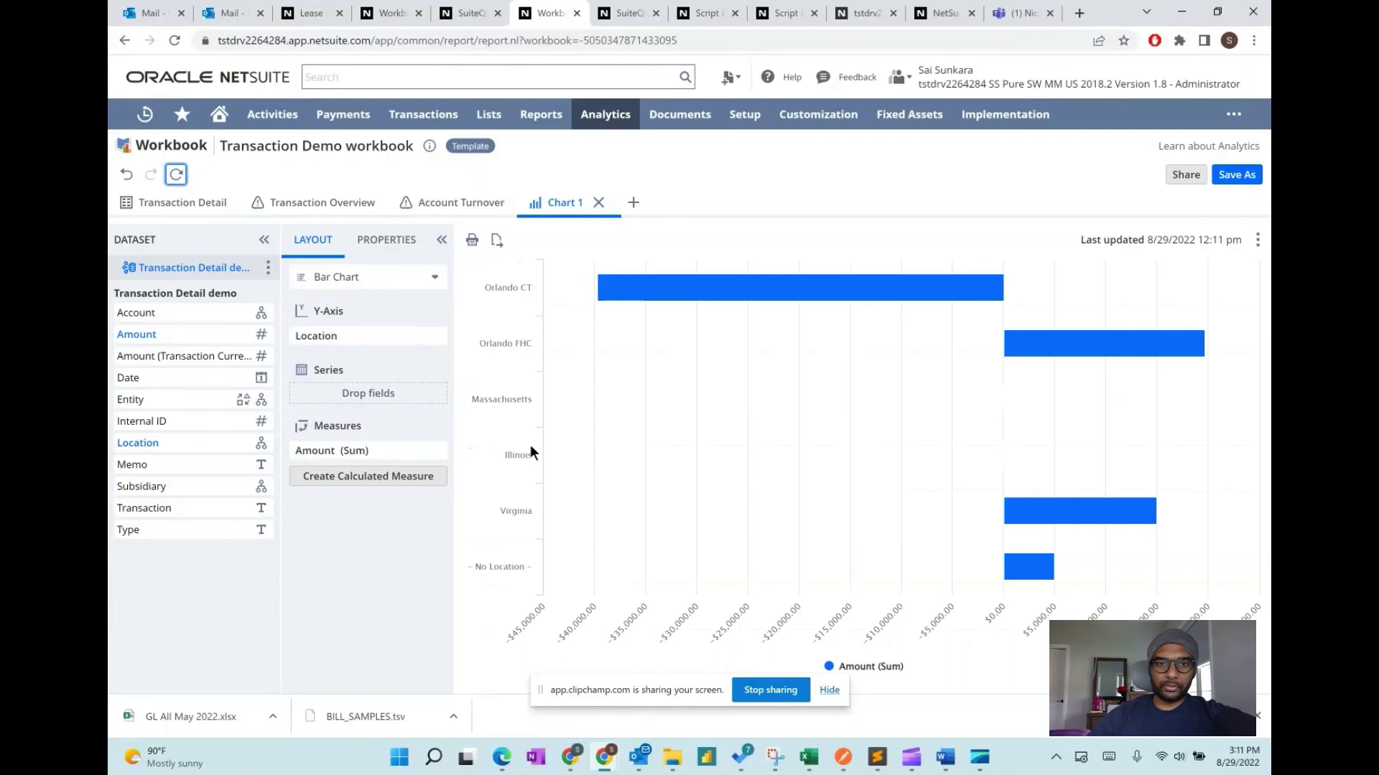
{"action": "mouse_move", "coordinate": [686, 315]}
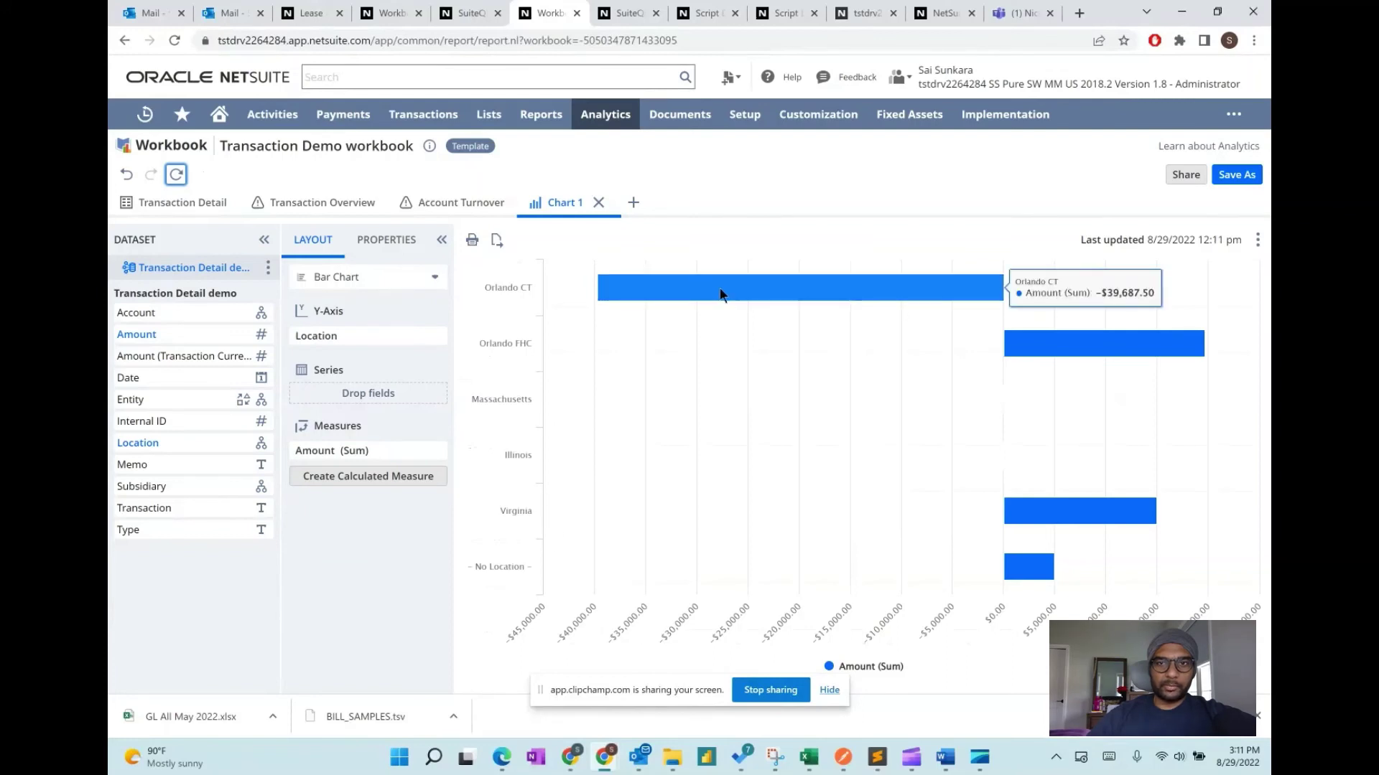
{"action": "mouse_move", "coordinate": [403, 453]}
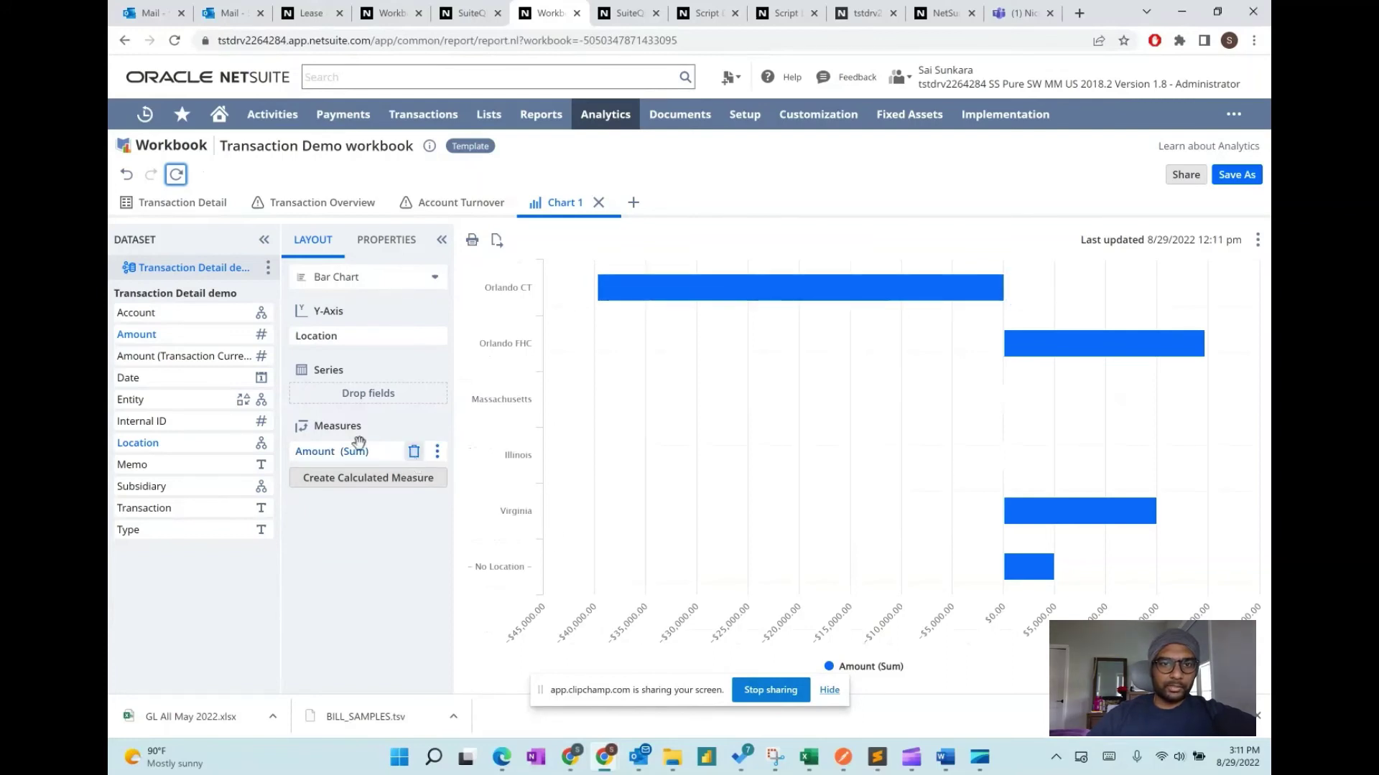
{"action": "mouse_move", "coordinate": [183, 503]}
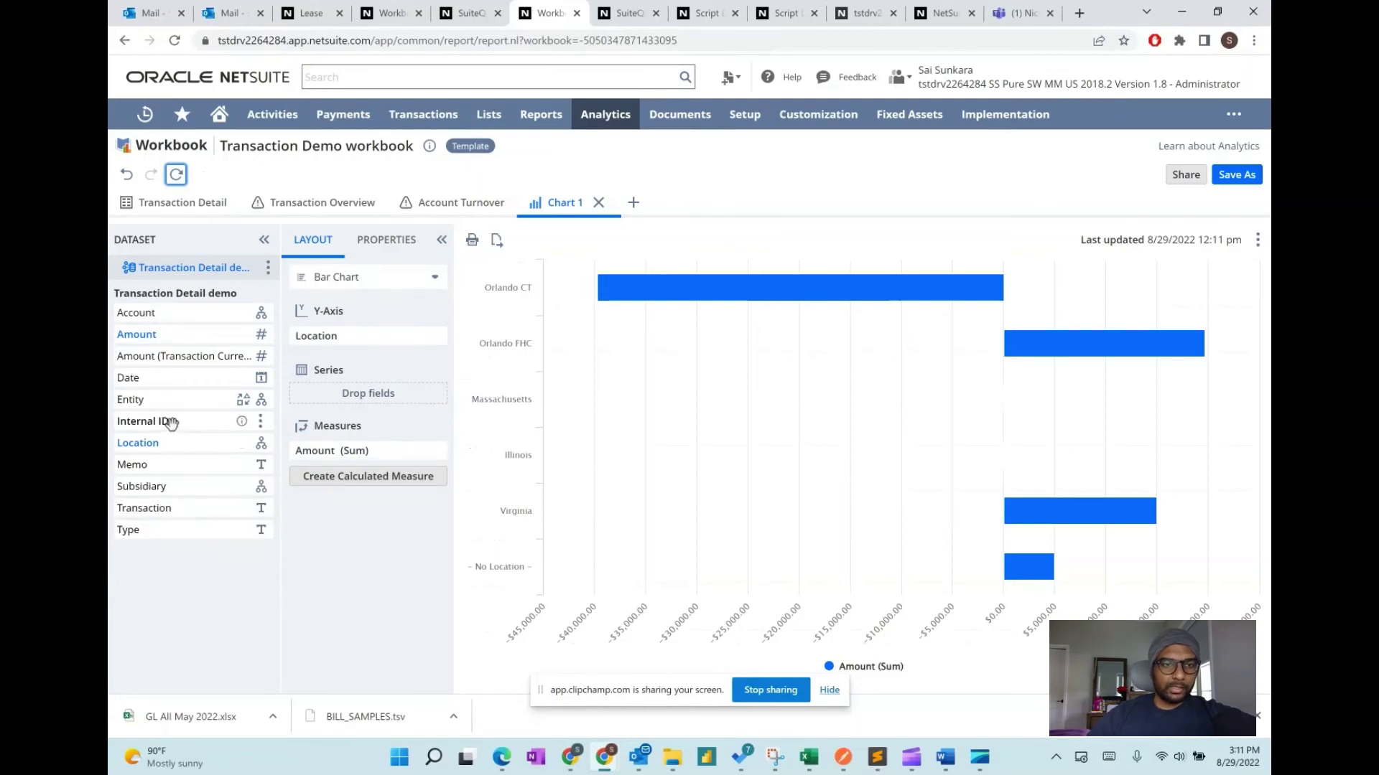
Replace Amount (Sum) with Internal ID (Count) as the measure and refresh the chart
{"action": "left_click_drag", "start_coordinate": [174, 430], "coordinate": [348, 467]}
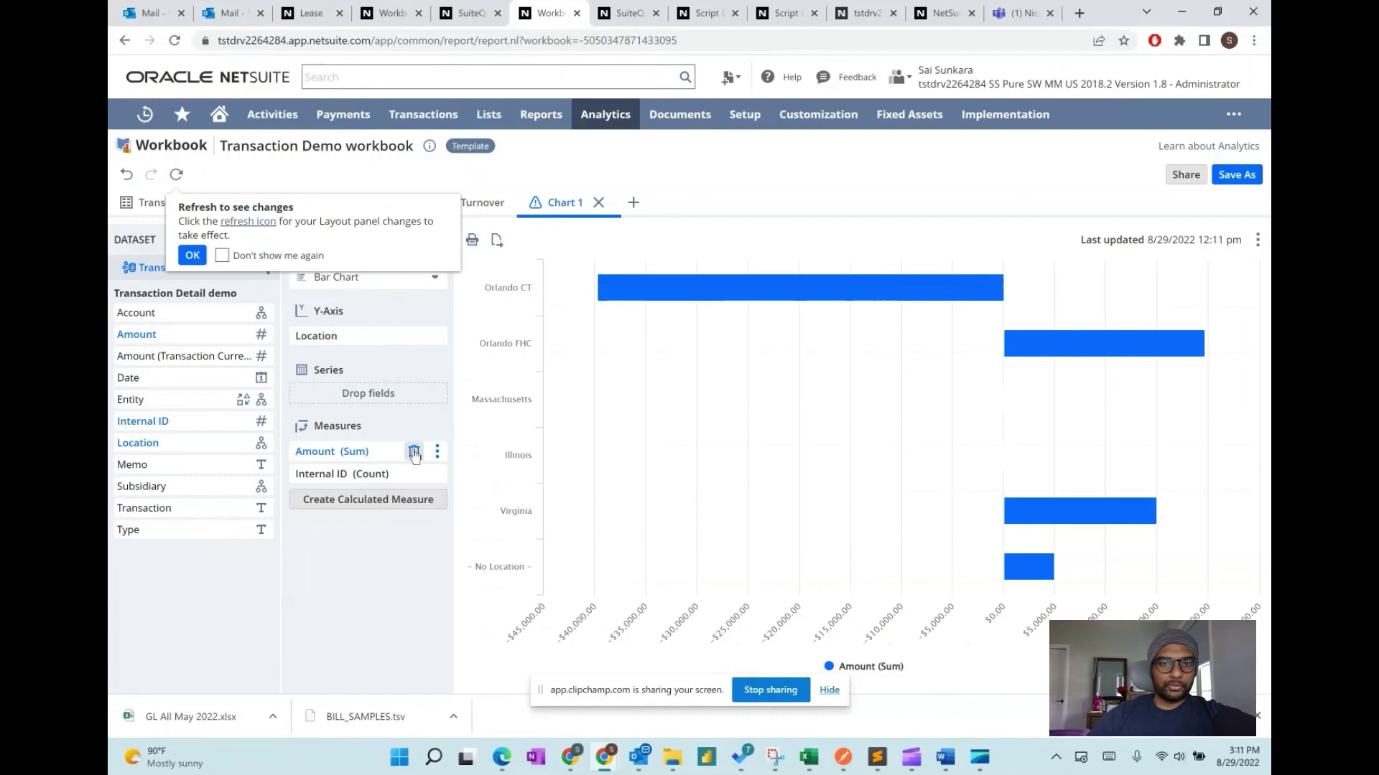
{"action": "left_click", "coordinate": [414, 452]}
{"action": "left_click", "coordinate": [176, 175]}
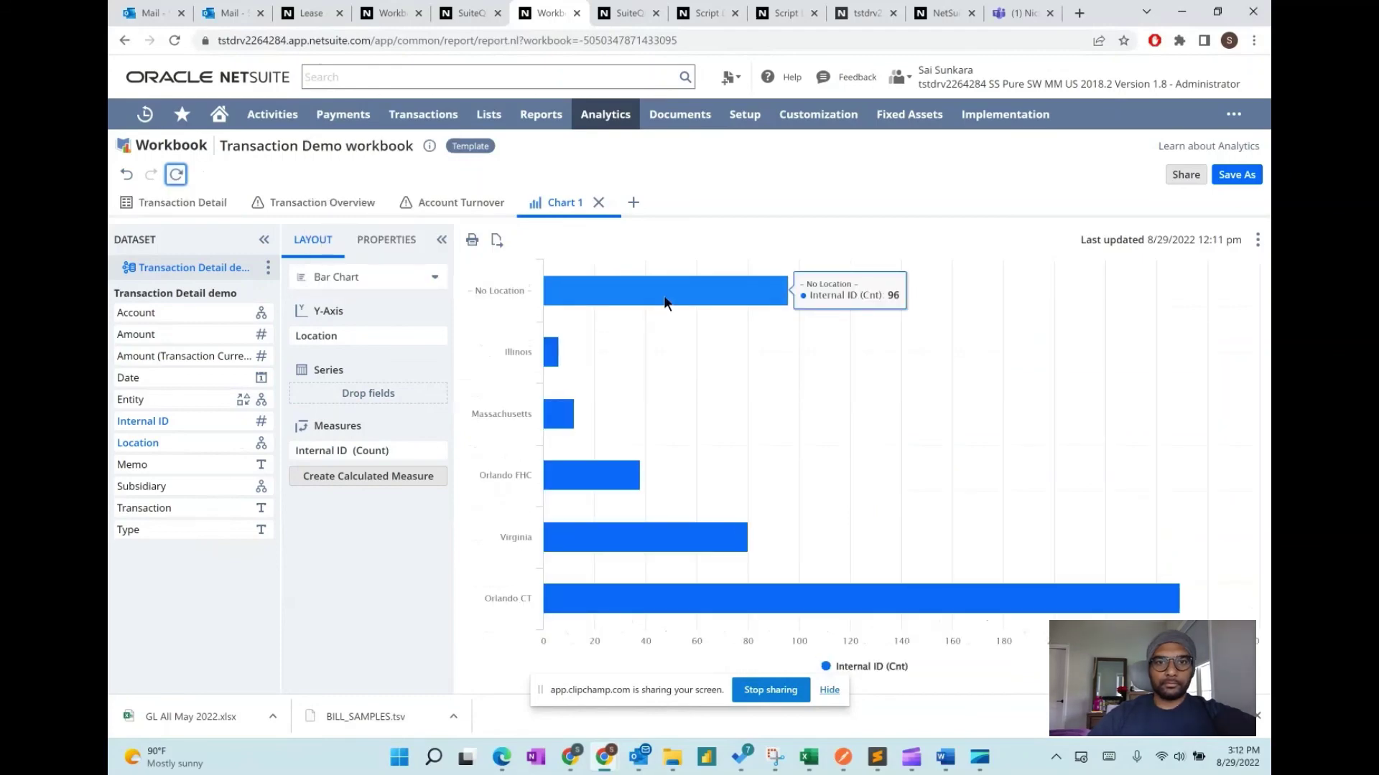
{"action": "mouse_move", "coordinate": [663, 605]}
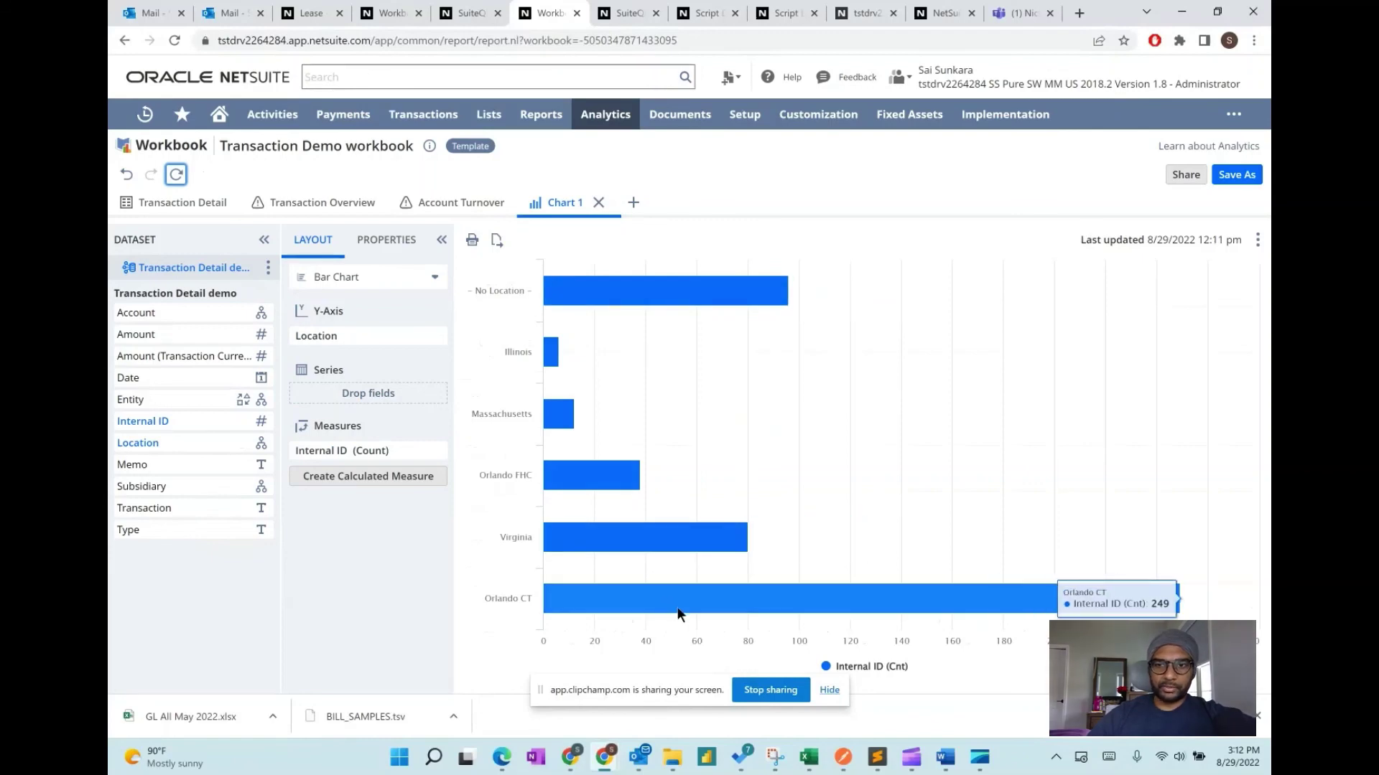
{"action": "mouse_move", "coordinate": [631, 537]}
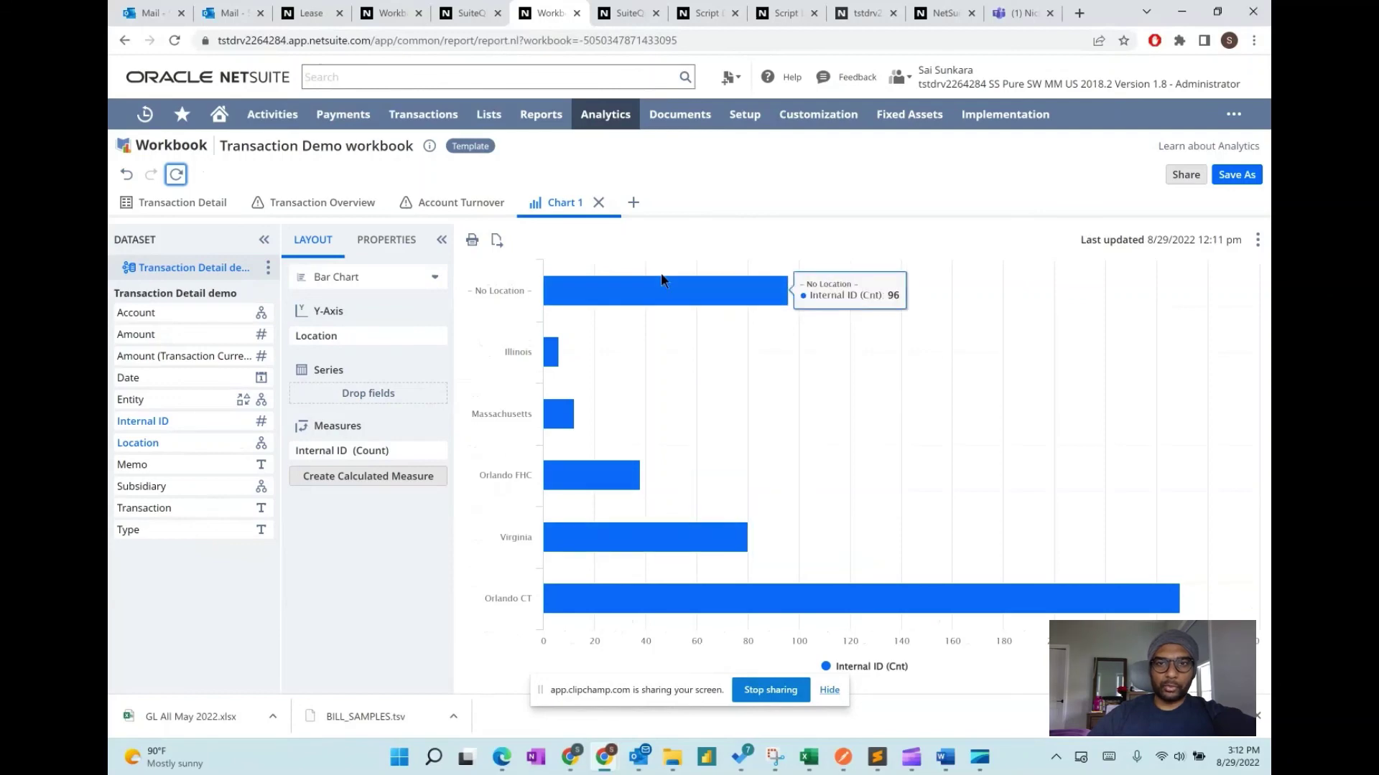
{"action": "mouse_move", "coordinate": [717, 291]}
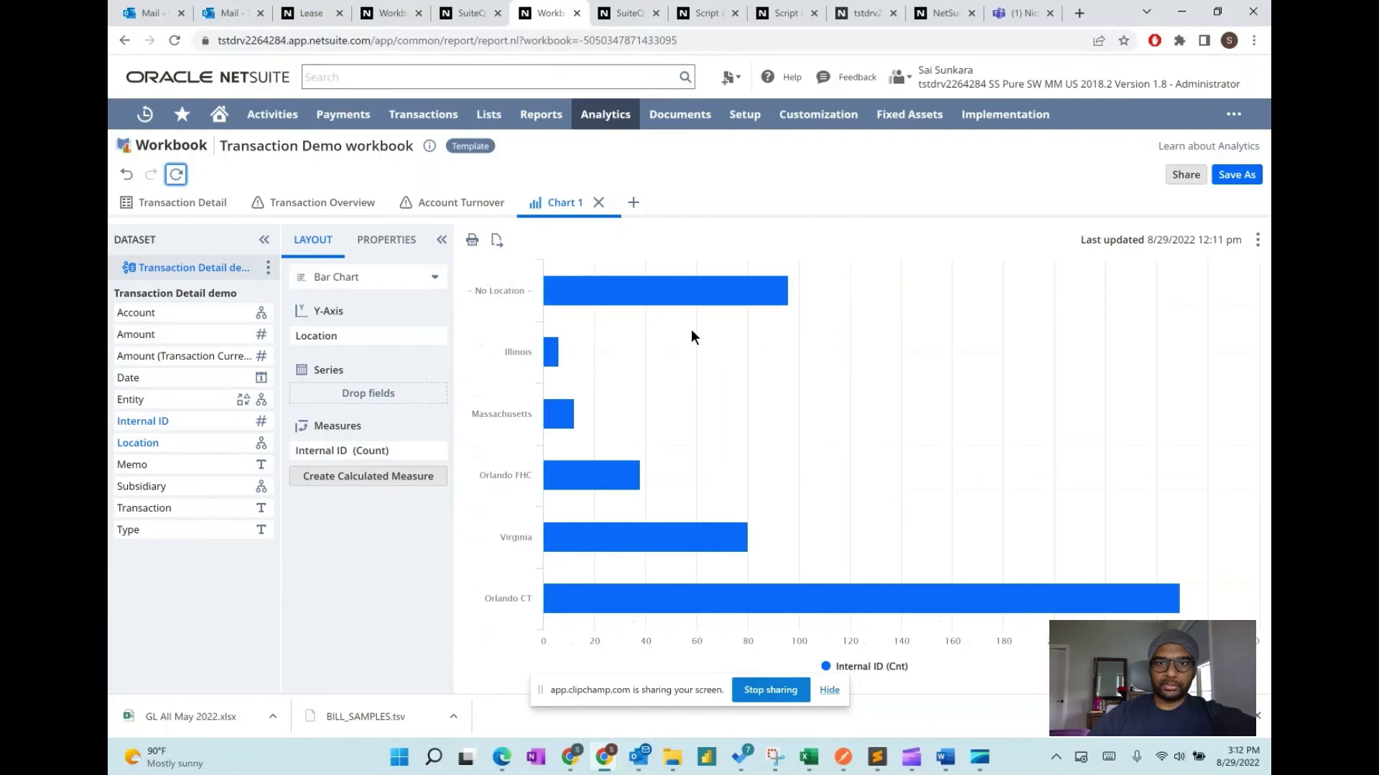